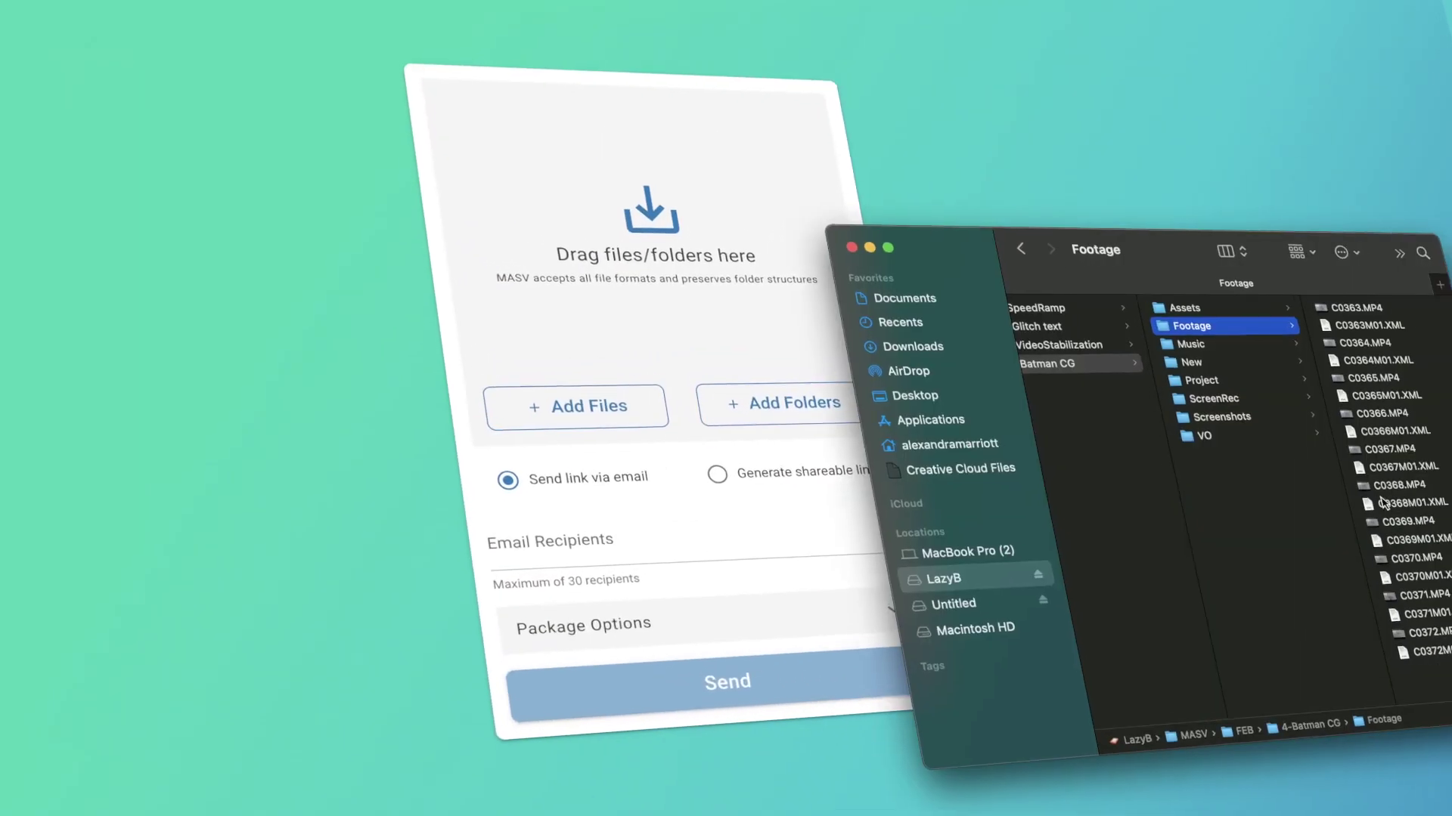
Select all the files in Finder and drop them onto the MASV transfer area.
{"action": "key", "text": "super+a"}
{"action": "left_click_drag", "start_coordinate": [1382, 503], "coordinate": [650, 227]}
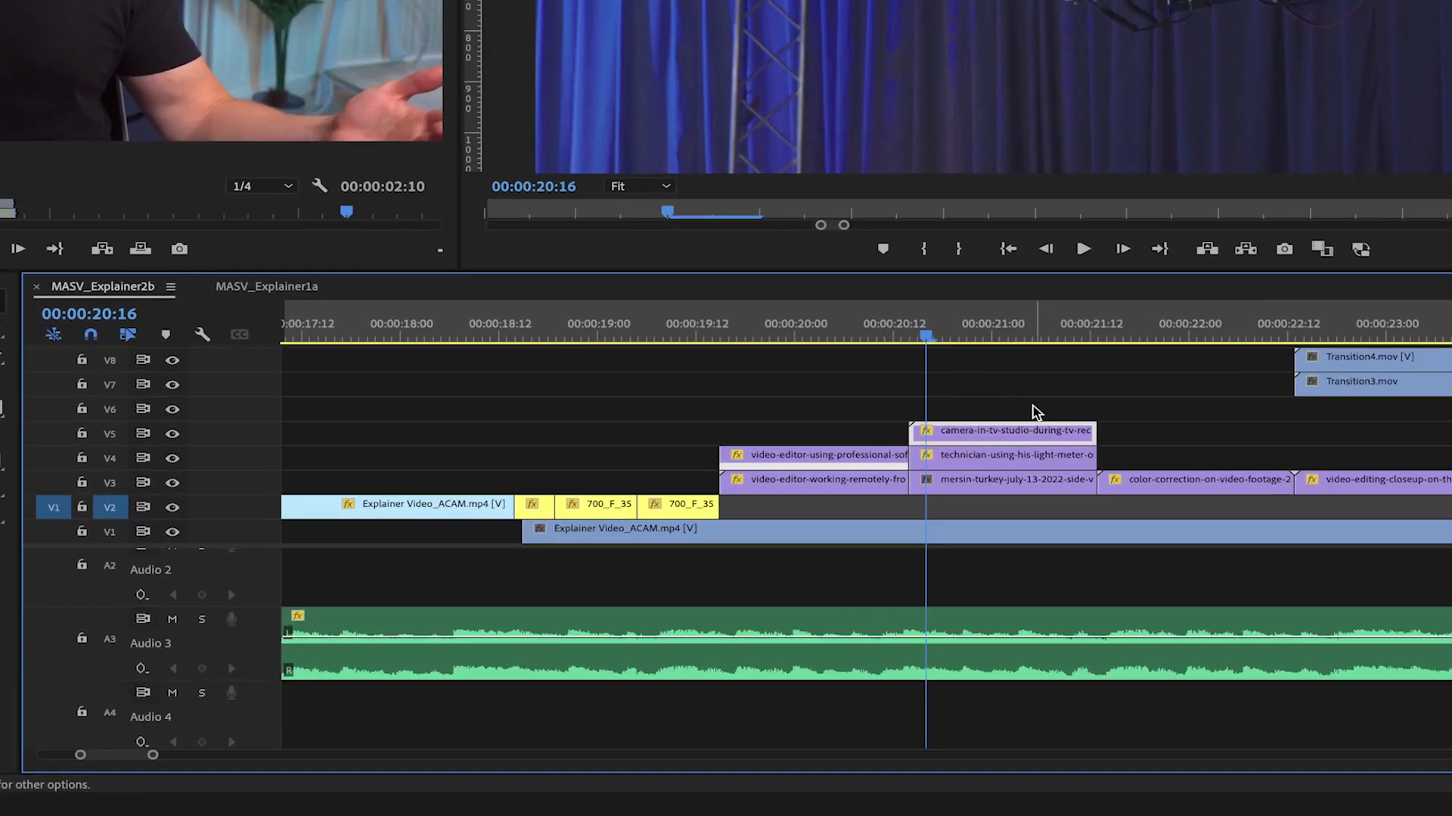
Disable the camera-in-tv-studio and technician clips, then reselect the camera clip.
{"action": "key", "text": "shift+super+e"}
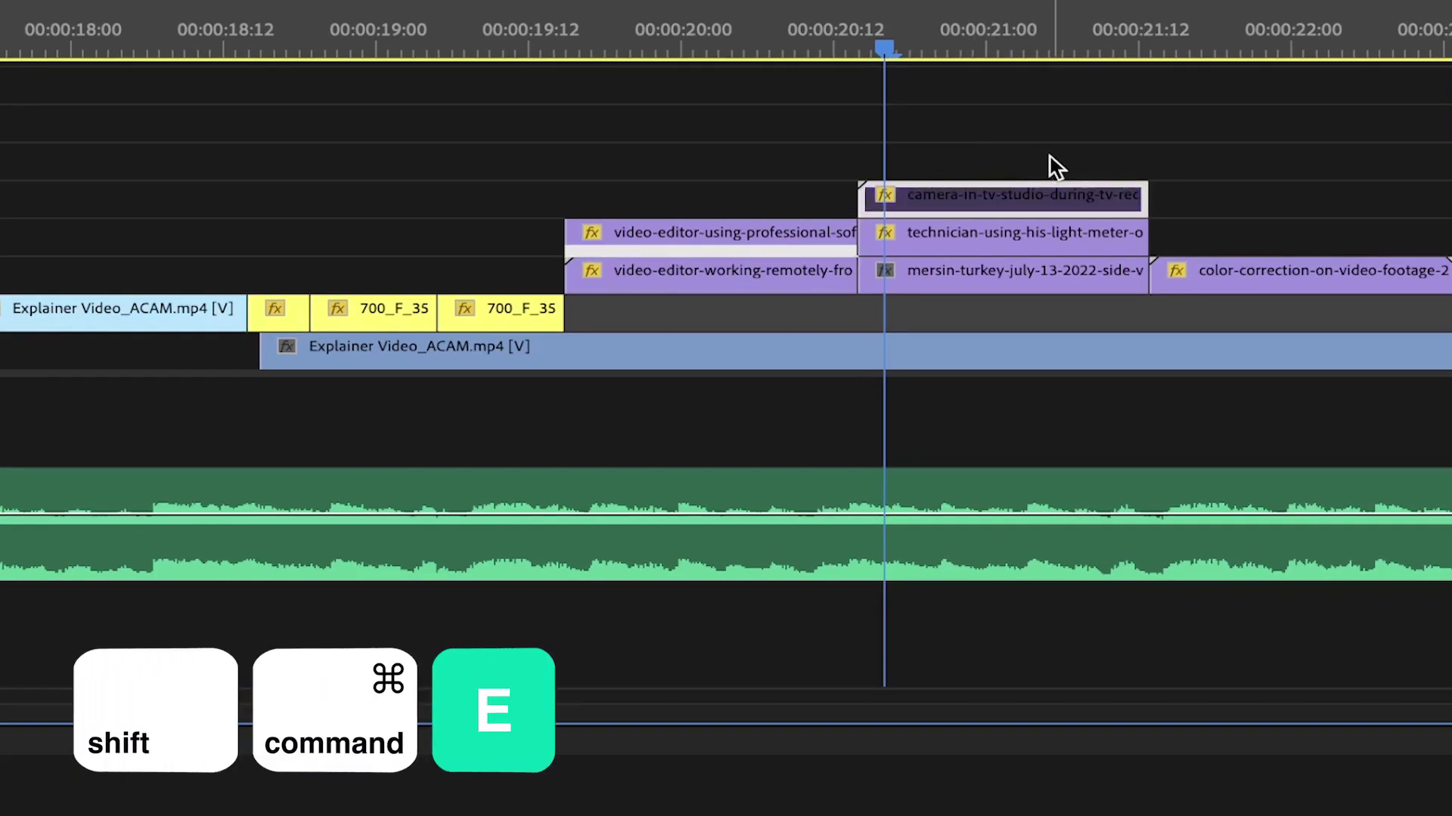
{"action": "left_click", "coordinate": [985, 242]}
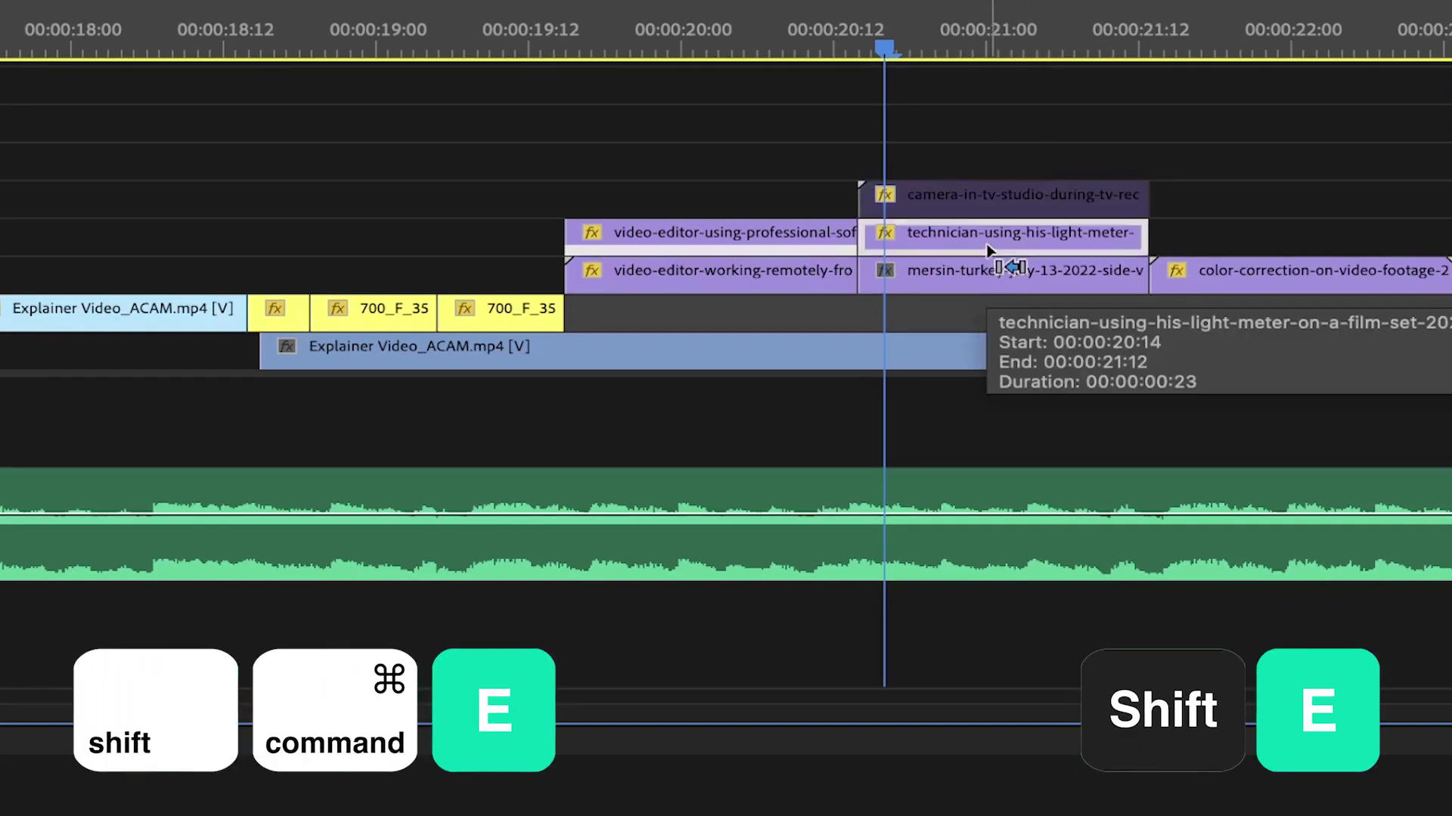
{"action": "key", "text": "shift+e"}
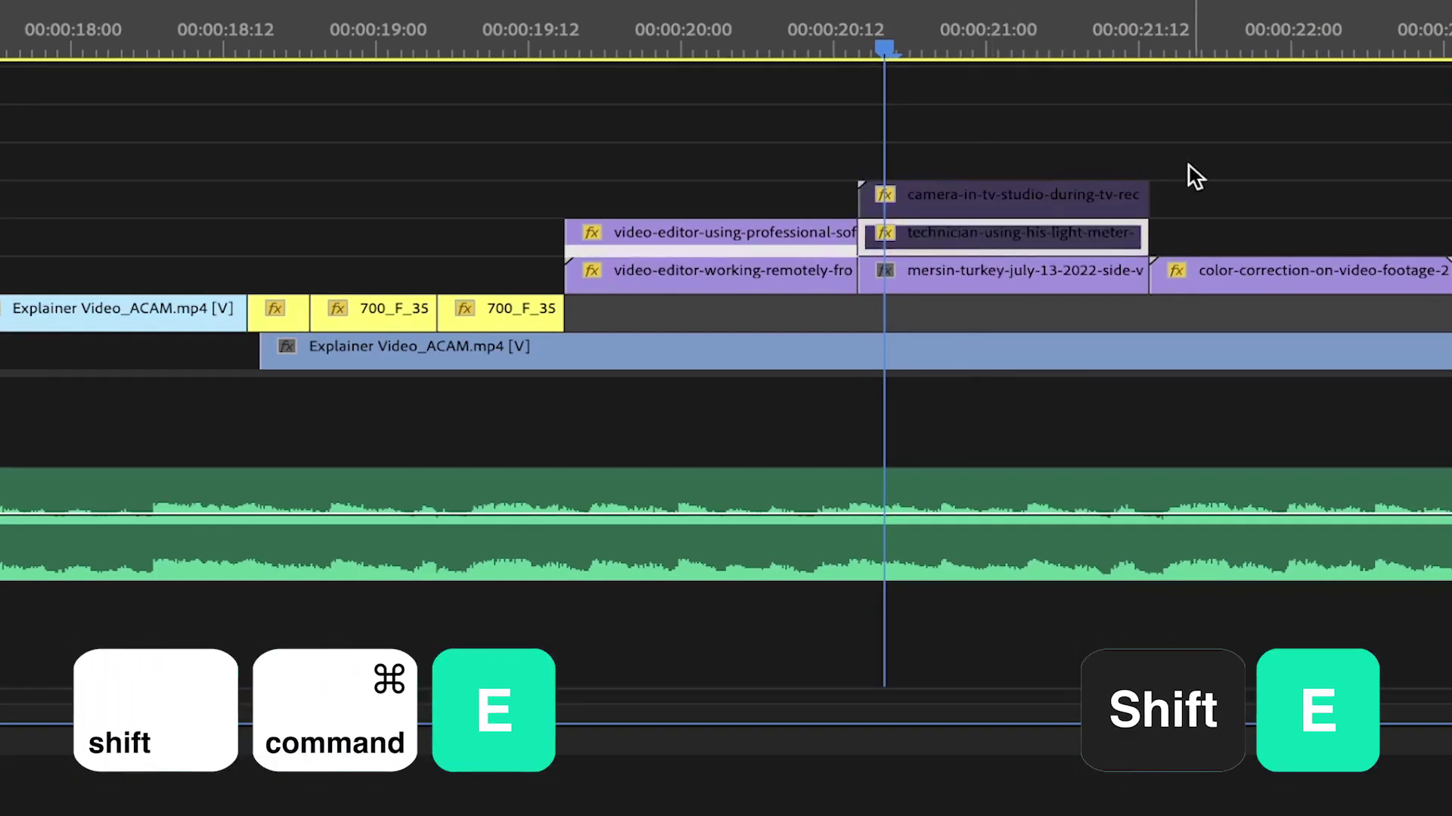
{"action": "left_click", "coordinate": [990, 198]}
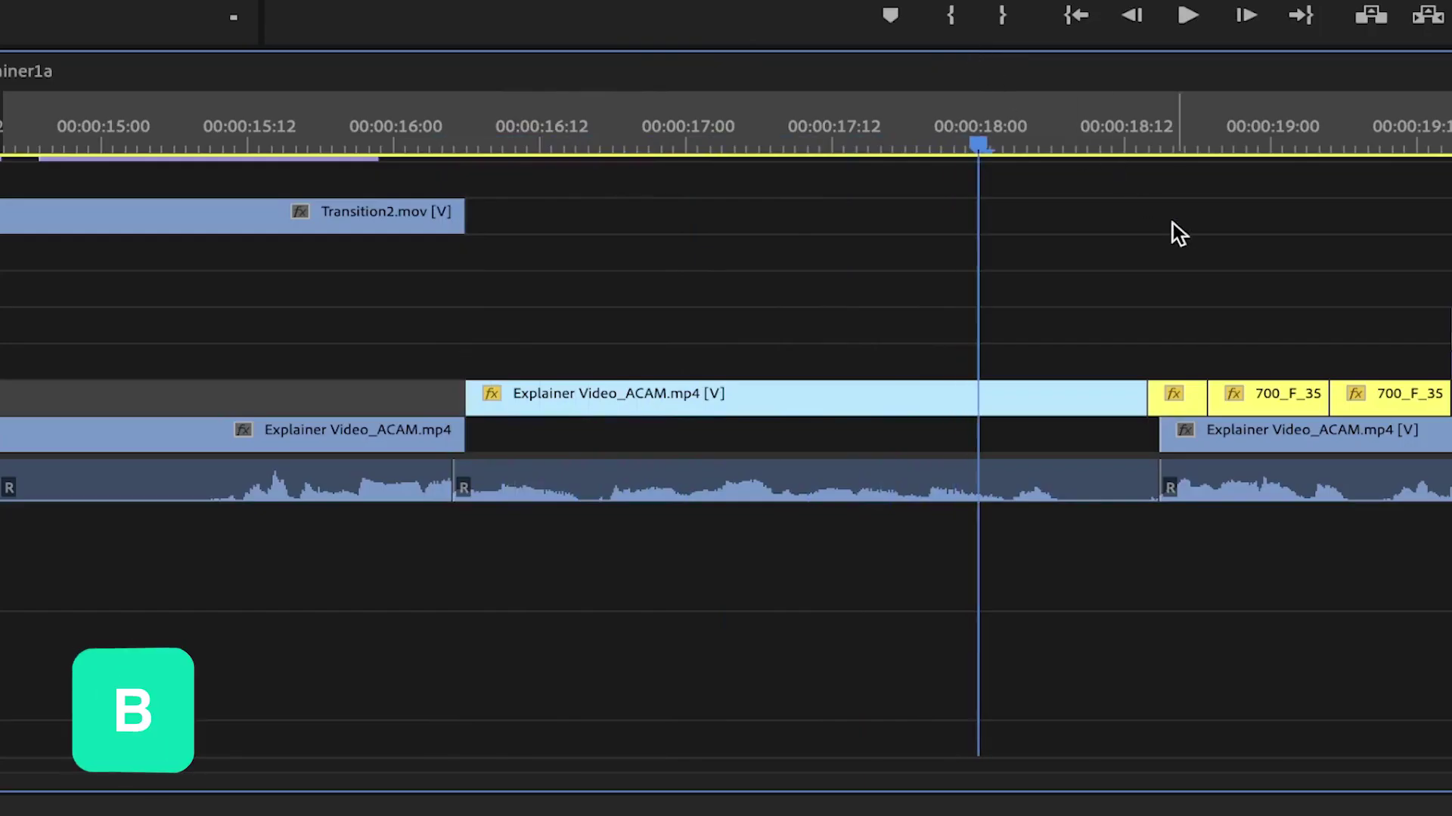
Ripple-trim the Explainer clip's end, then ripple delete the light-blue clip and undo it.
{"action": "left_click_drag", "start_coordinate": [1129, 396], "coordinate": [1061, 395]}
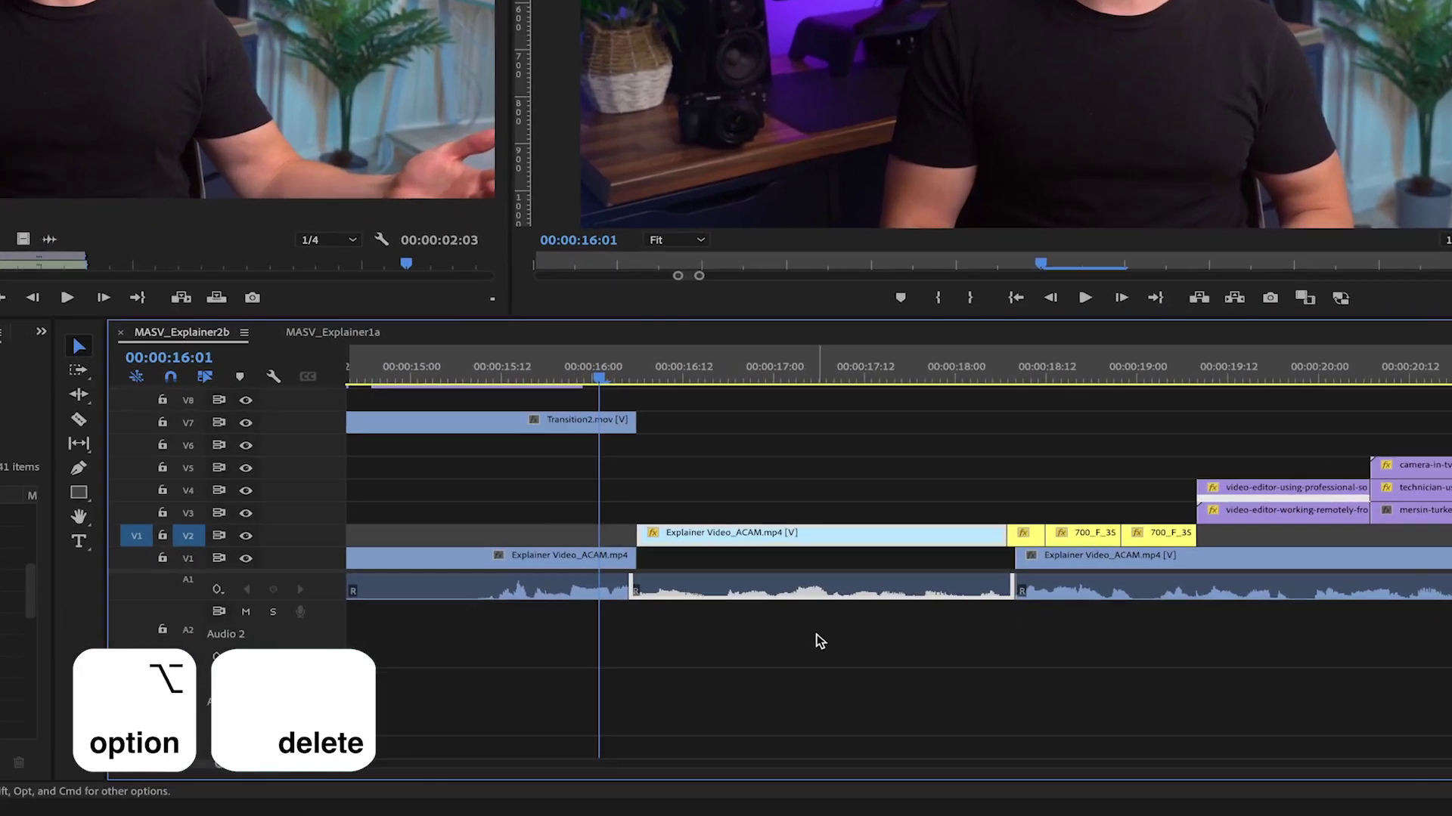
{"action": "key", "text": "alt+BackSpace"}
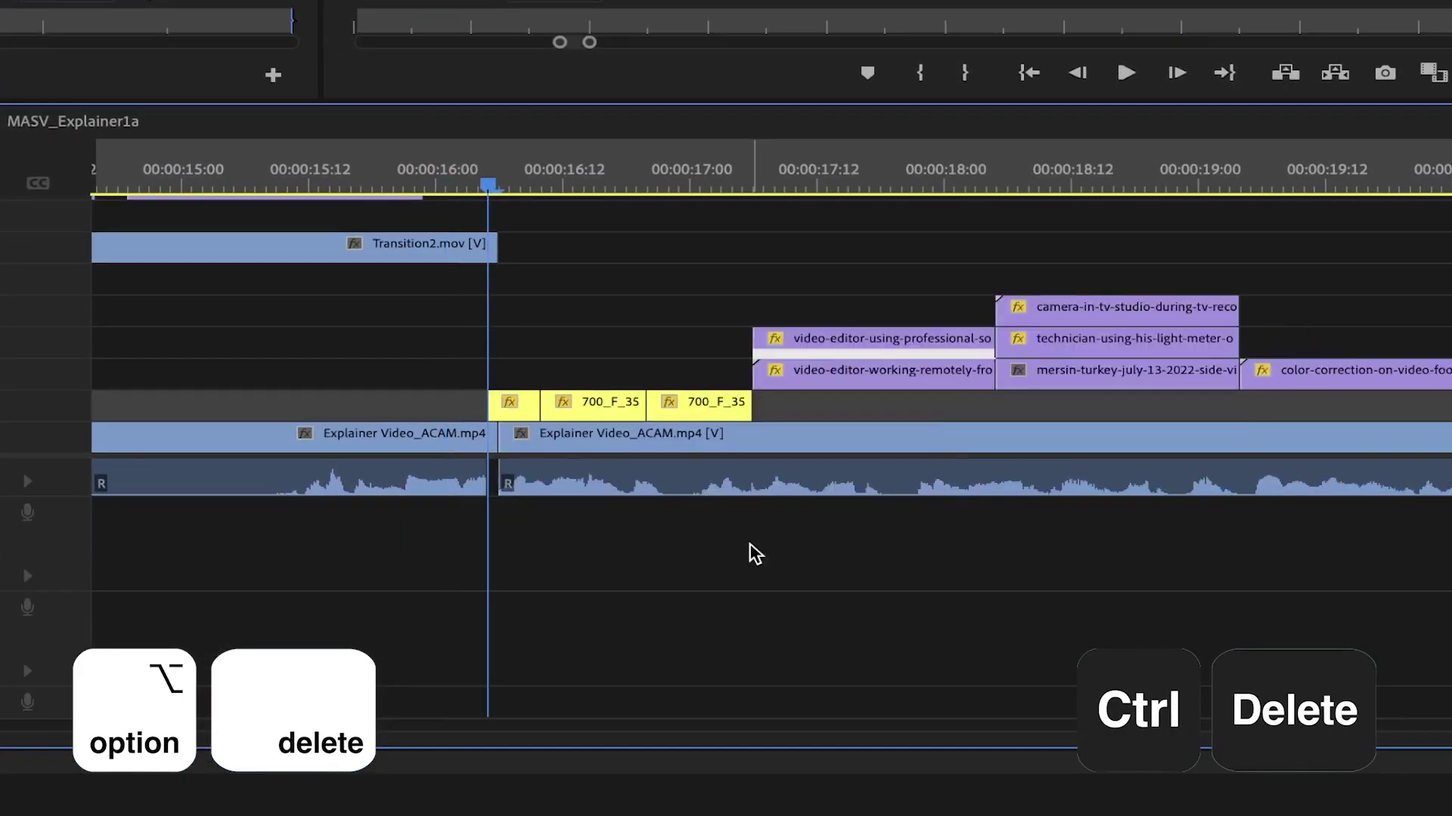
{"action": "key", "text": "super+z"}
Mark in at 16:00 and out at 19:12, then remove that range, closing the gap.
{"action": "key", "text": "i"}
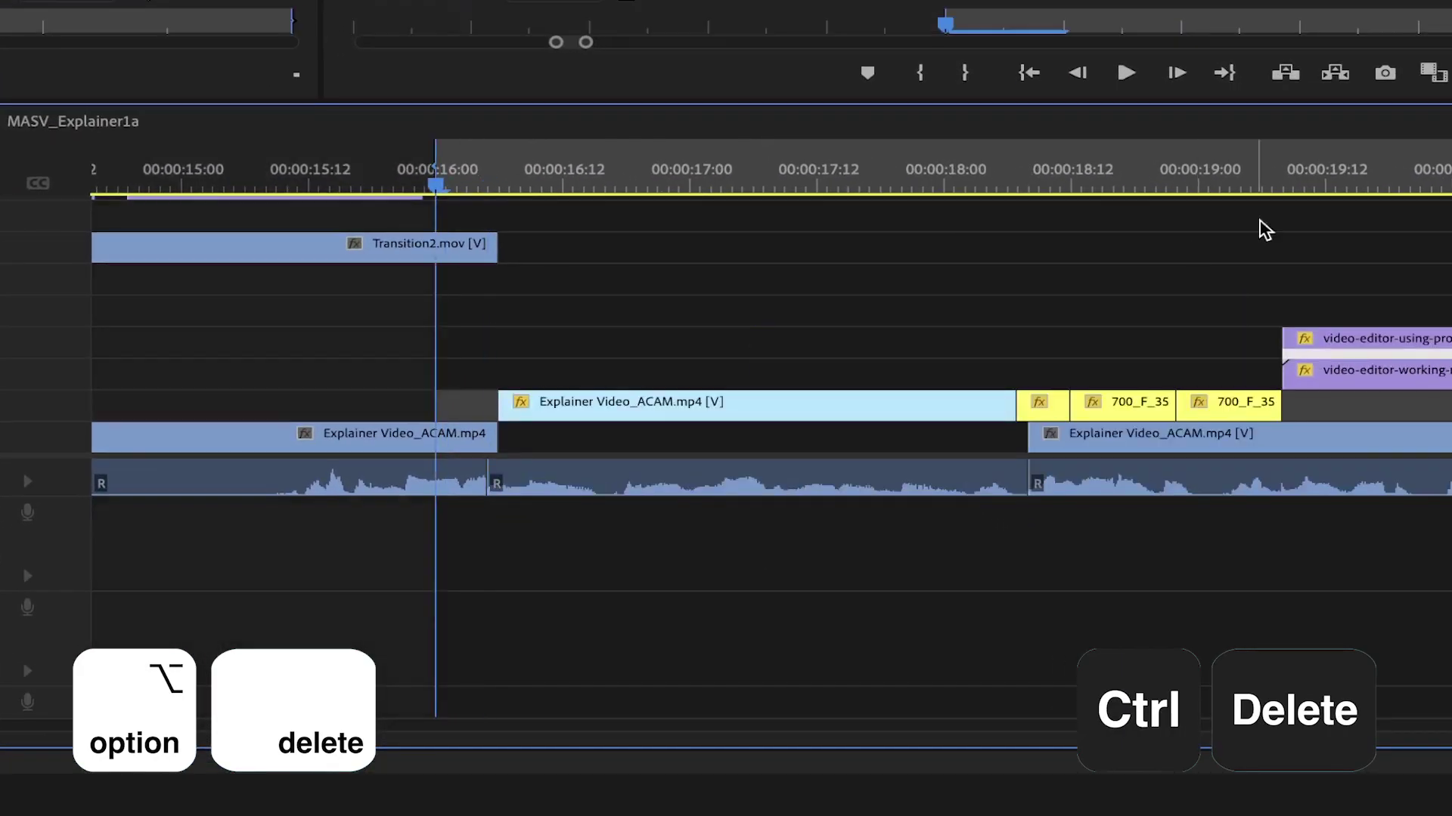
{"action": "left_click", "coordinate": [1327, 177]}
{"action": "key", "text": "o"}
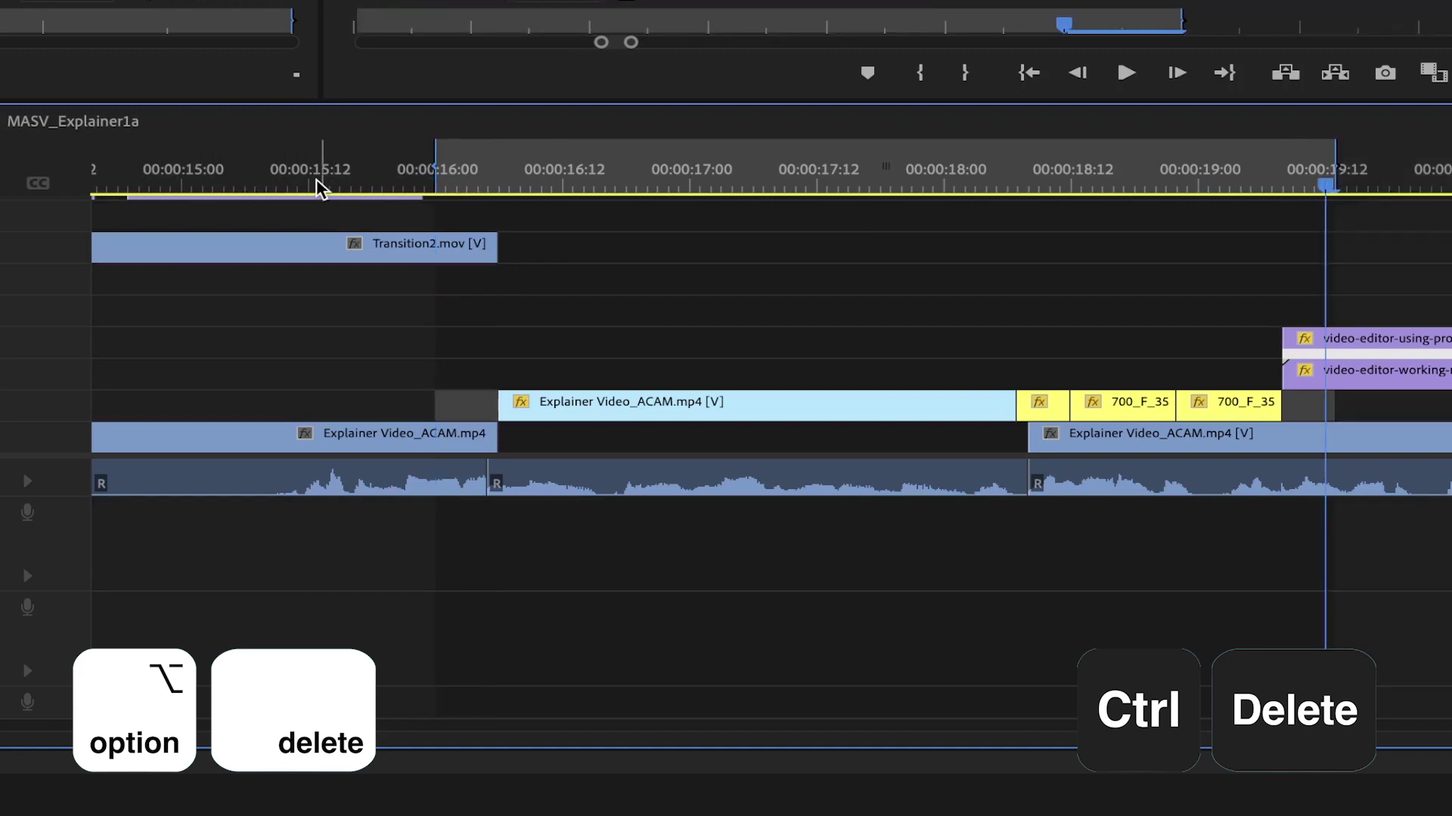
{"action": "key", "text": "alt+BackSpace"}
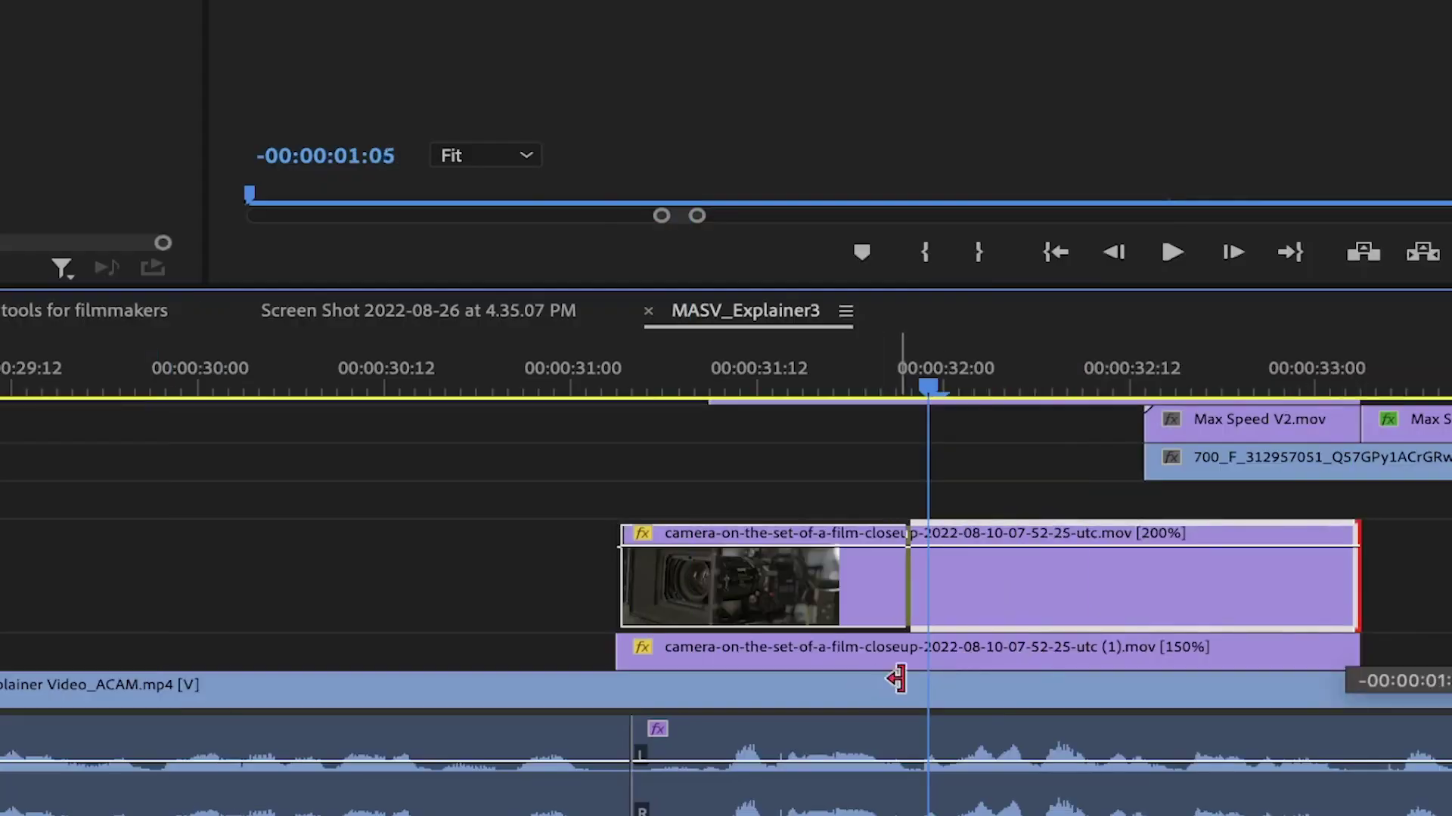
Trim the upper camera clip's end back to the playhead with W.
{"action": "key", "text": "w"}
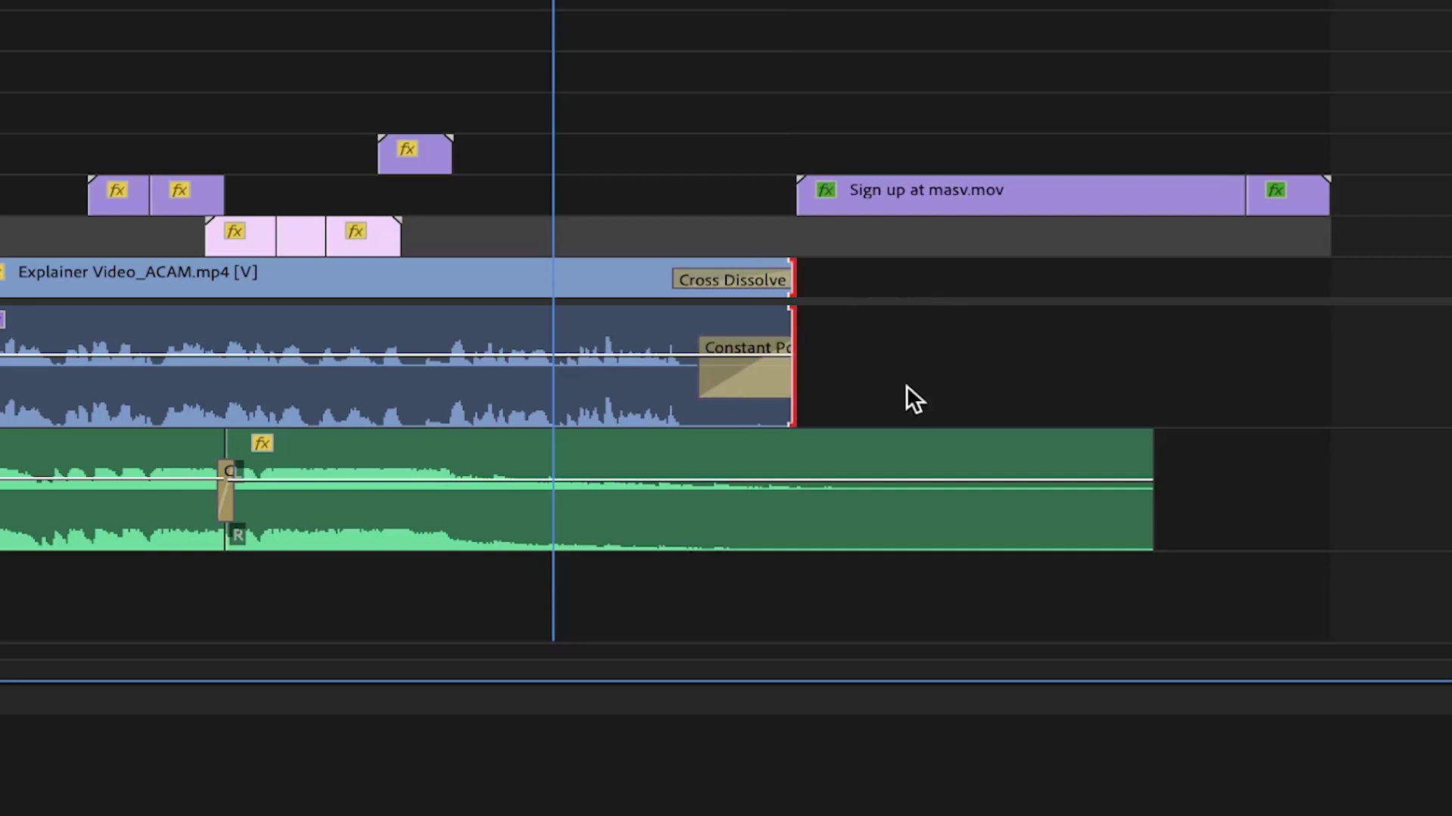
Add default transitions at the clip end, then bring up Additive Dissolve's options under Dissolve.
{"action": "left_click", "coordinate": [1149, 458]}
{"action": "key", "text": "shift+d"}
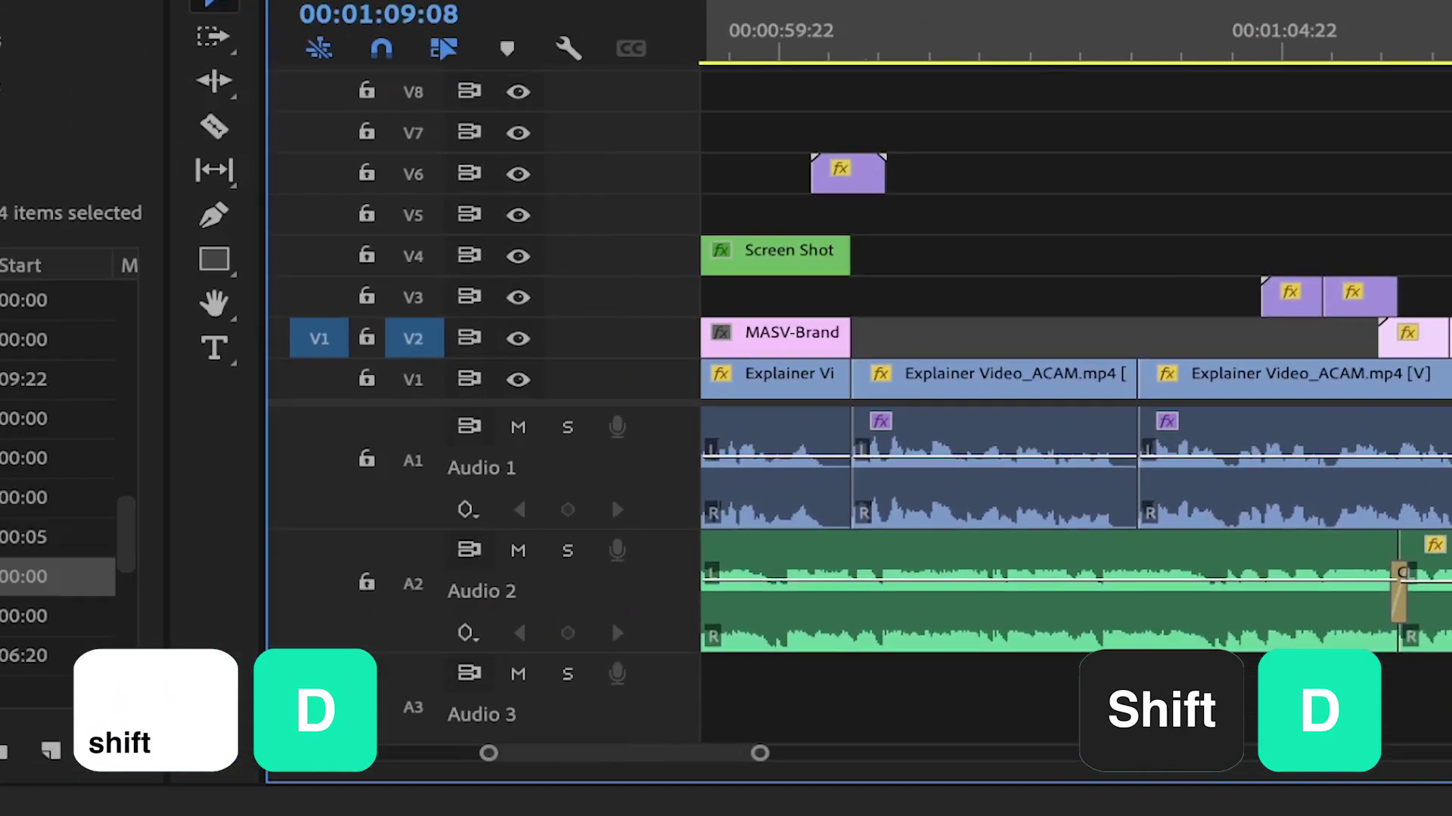
{"action": "left_click", "coordinate": [4, 23]}
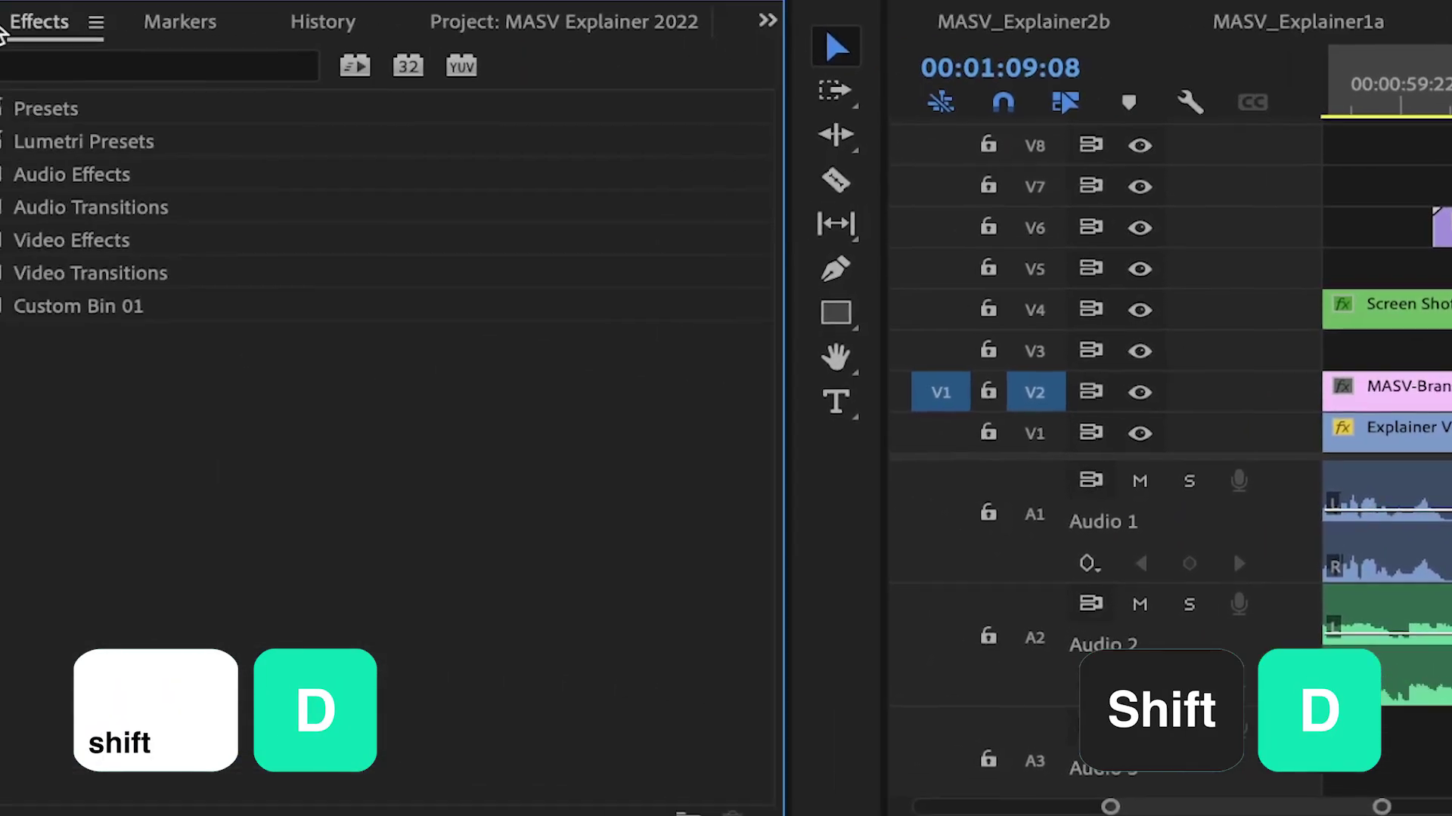
{"action": "left_click", "coordinate": [46, 313]}
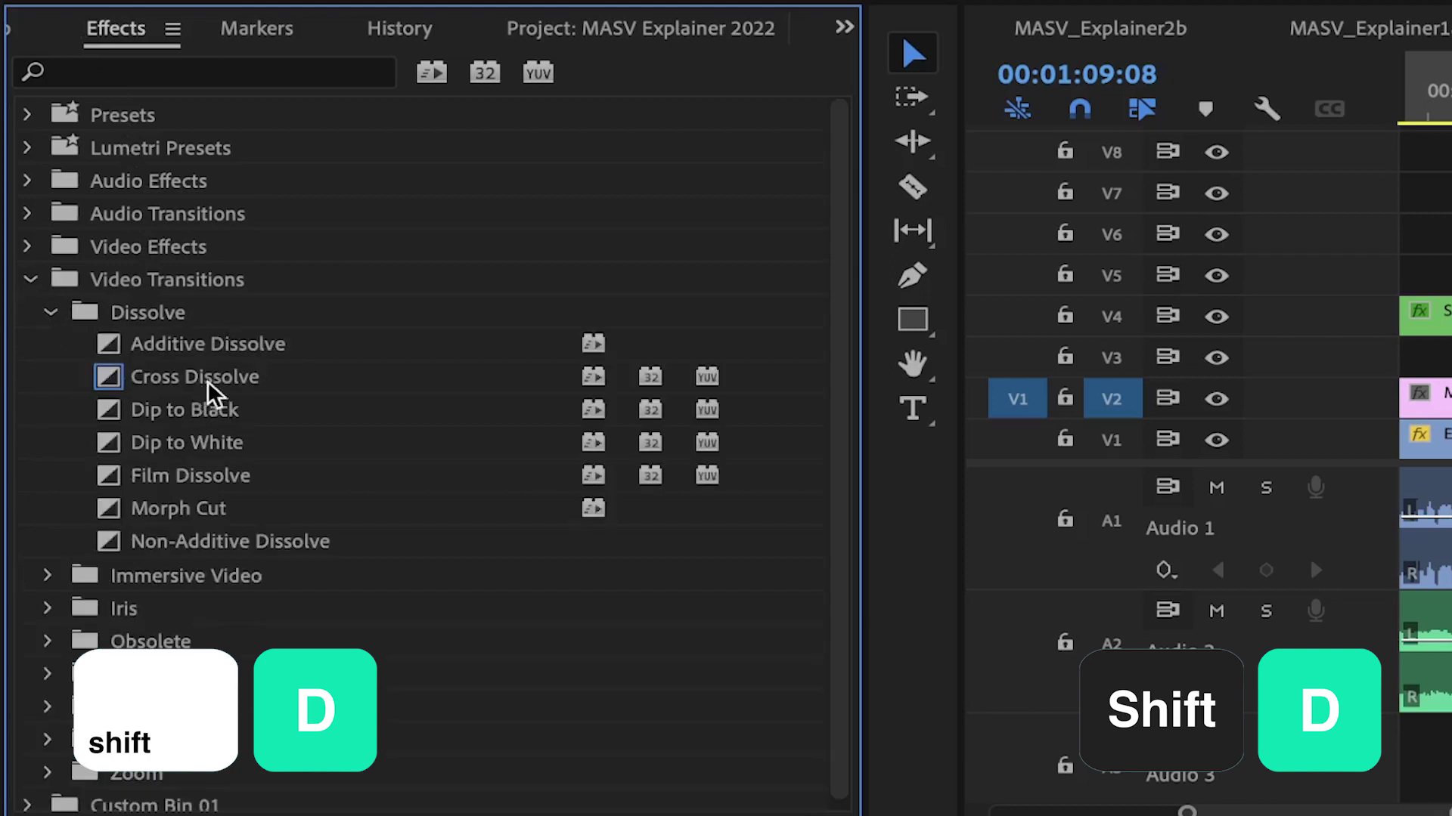
{"action": "left_click", "coordinate": [242, 349]}
{"action": "right_click", "coordinate": [242, 350]}
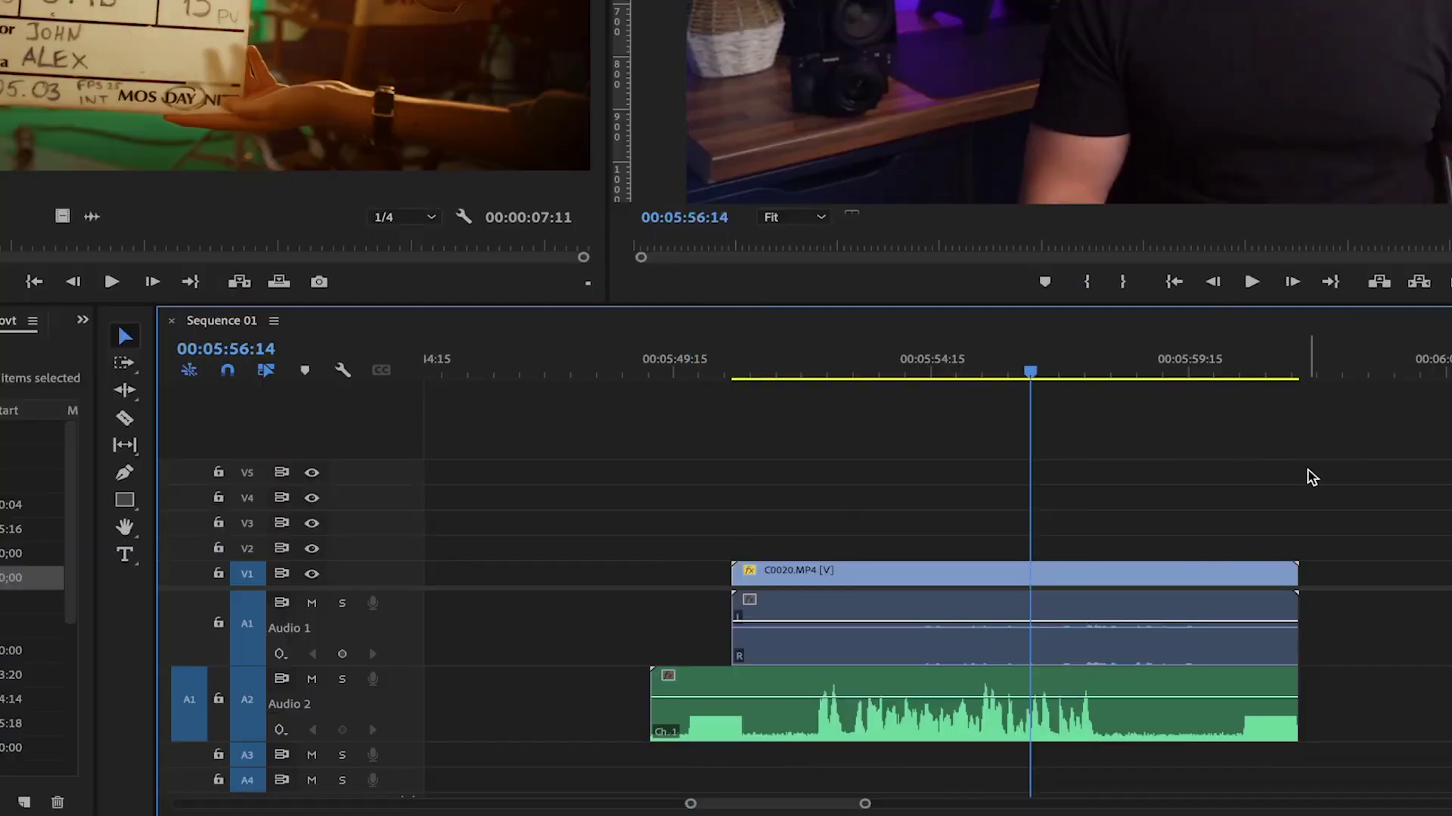
Synchronize the C0020.MP4 video and both audio clips using Audio.
{"action": "left_click_drag", "start_coordinate": [1383, 446], "coordinate": [1013, 722]}
{"action": "right_click", "coordinate": [1000, 714]}
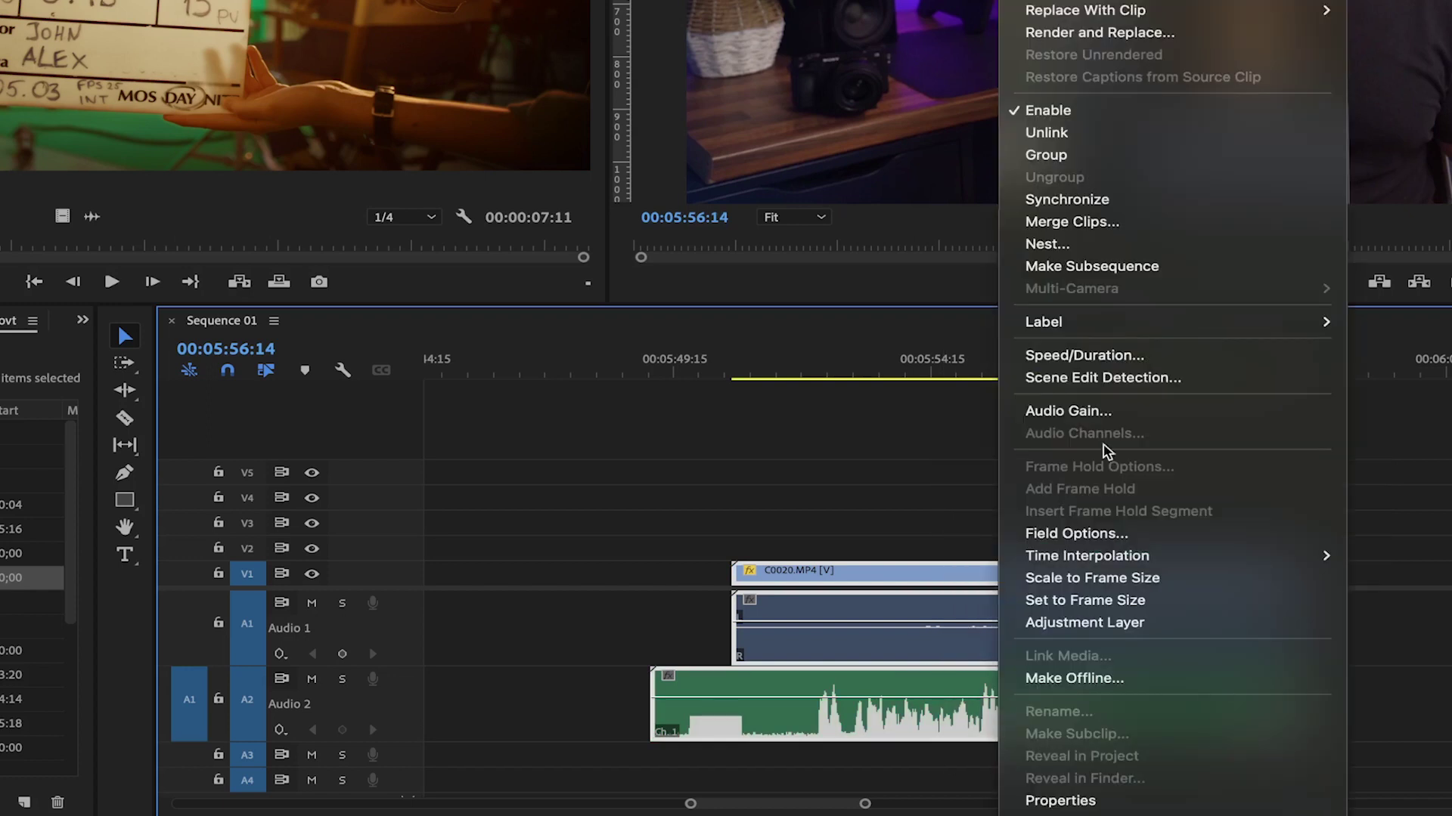
{"action": "left_click", "coordinate": [1130, 202]}
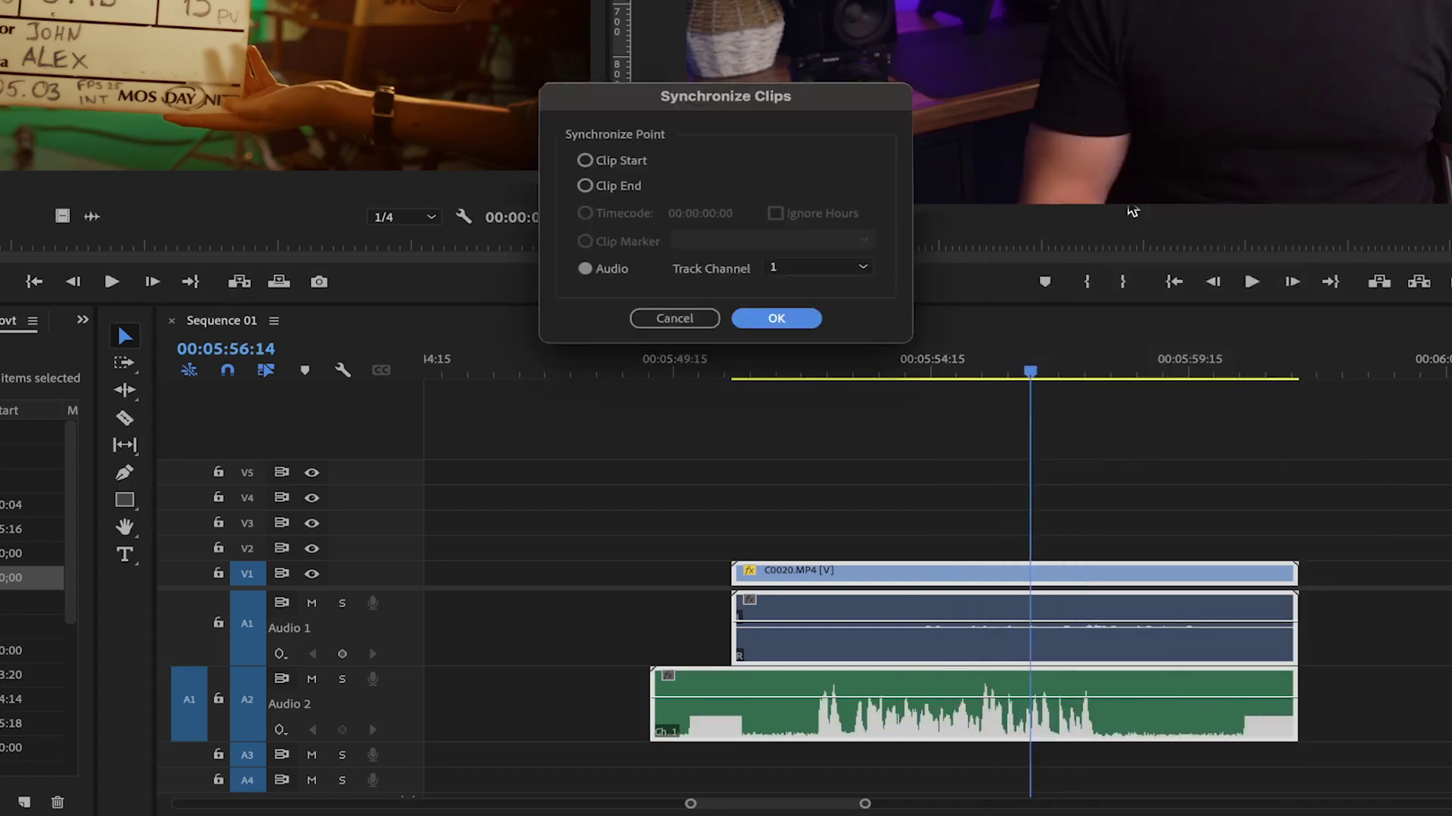
{"action": "left_click", "coordinate": [777, 318]}
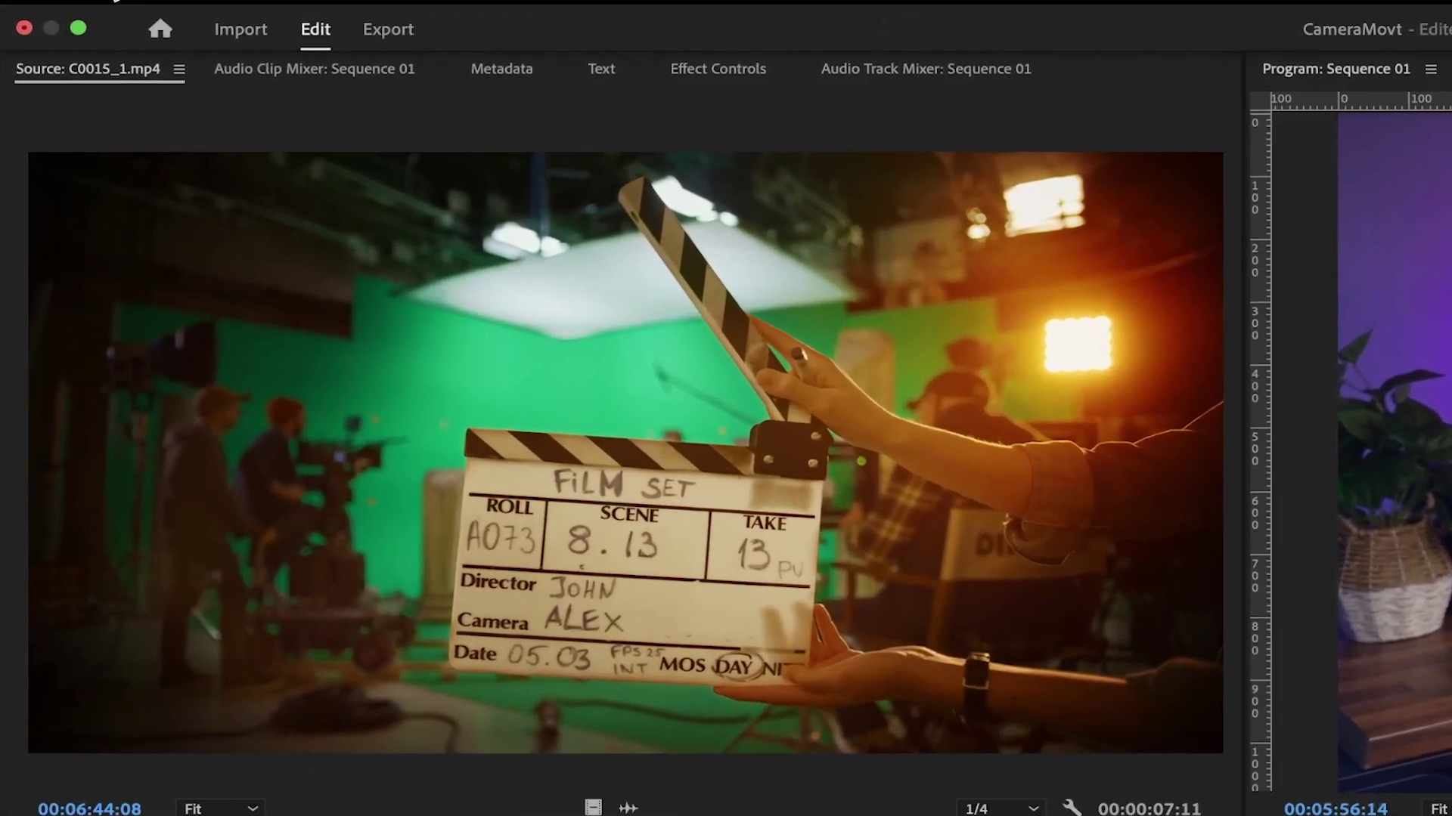
Open the Keyboard Shortcuts editor and view the Cmd, Opt and Ctrl shortcut layers.
{"action": "left_click", "coordinate": [57, 6]}
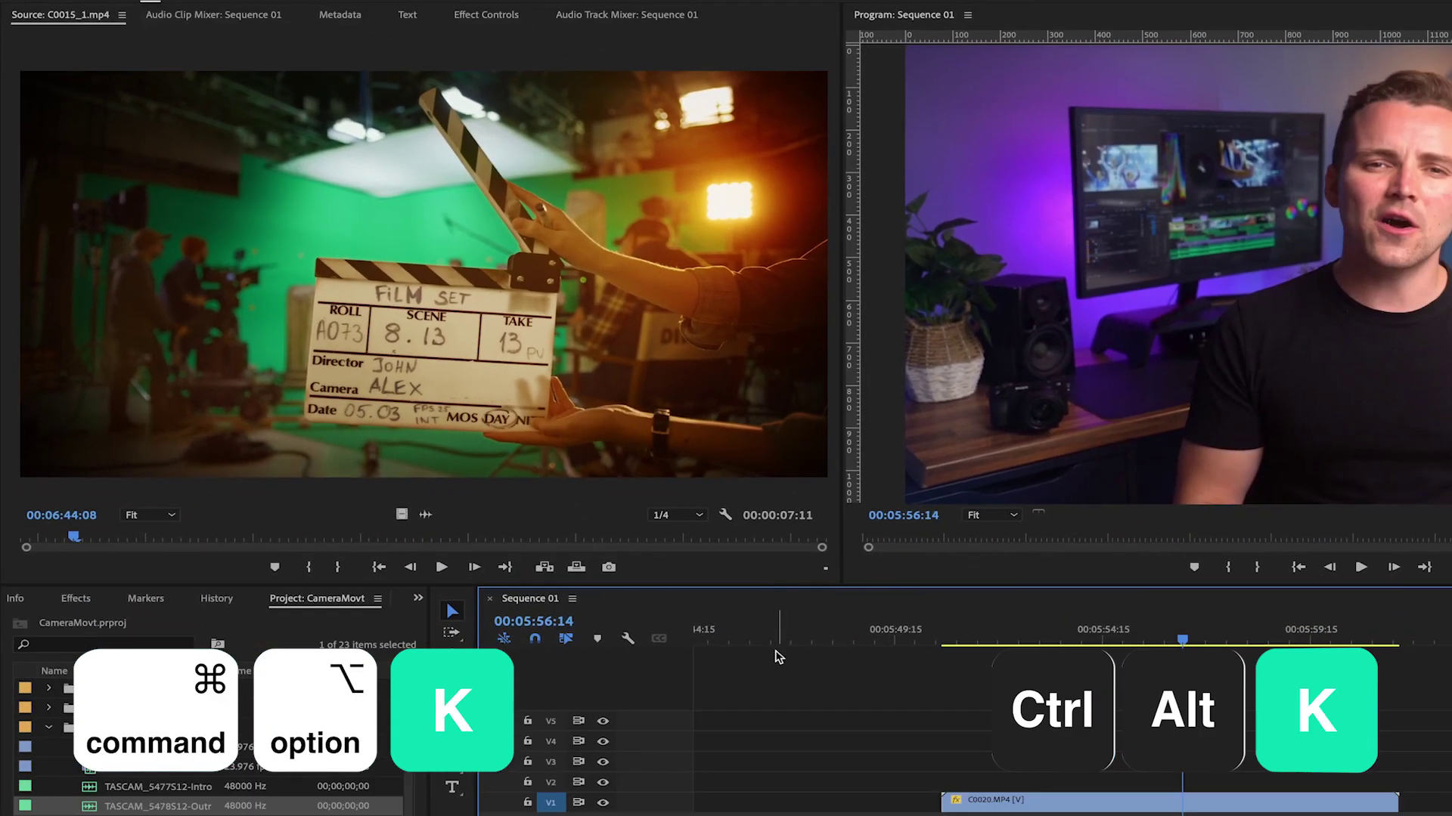
{"action": "key", "text": "super+alt+k"}
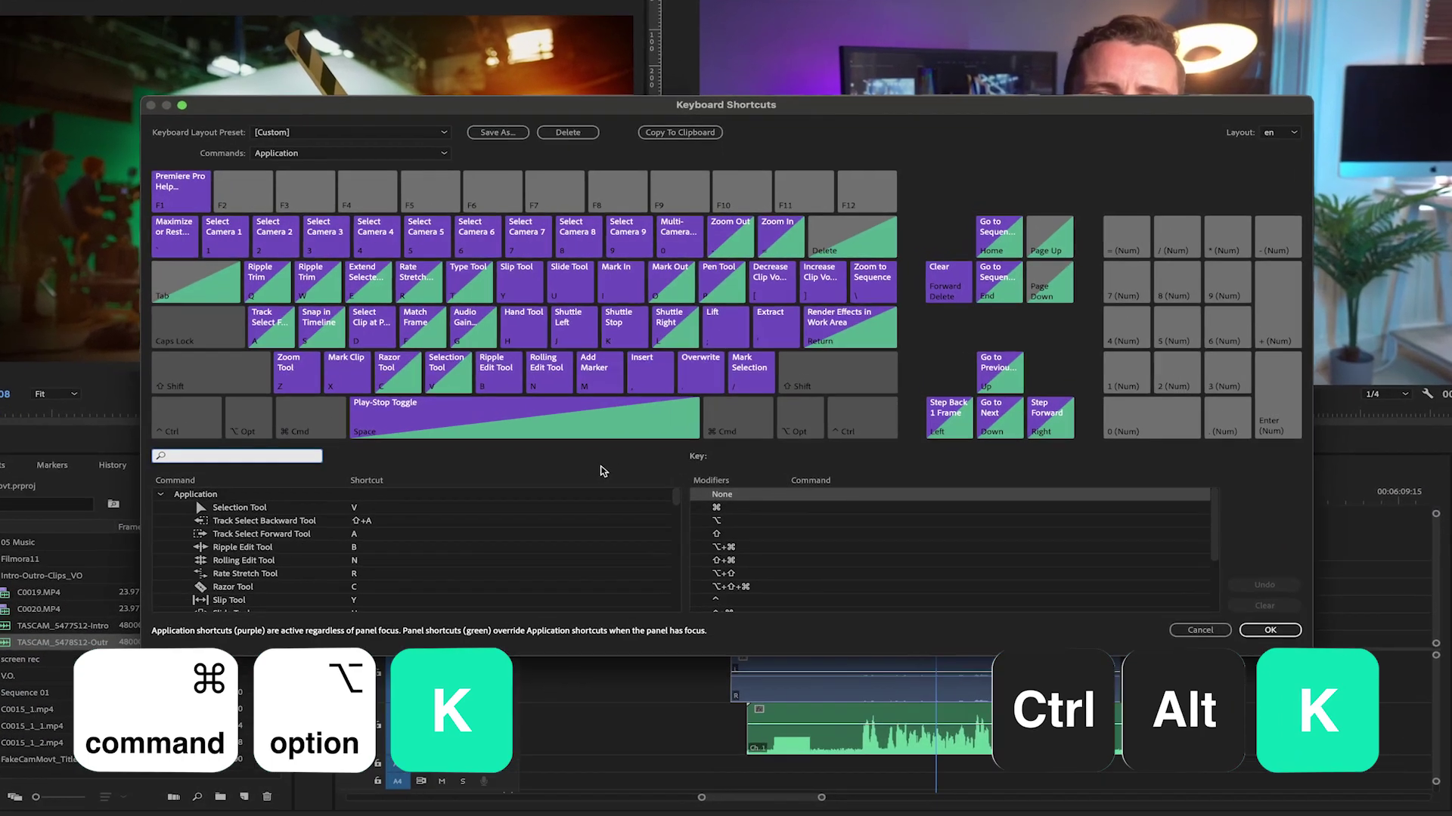
{"action": "key", "text": "super"}
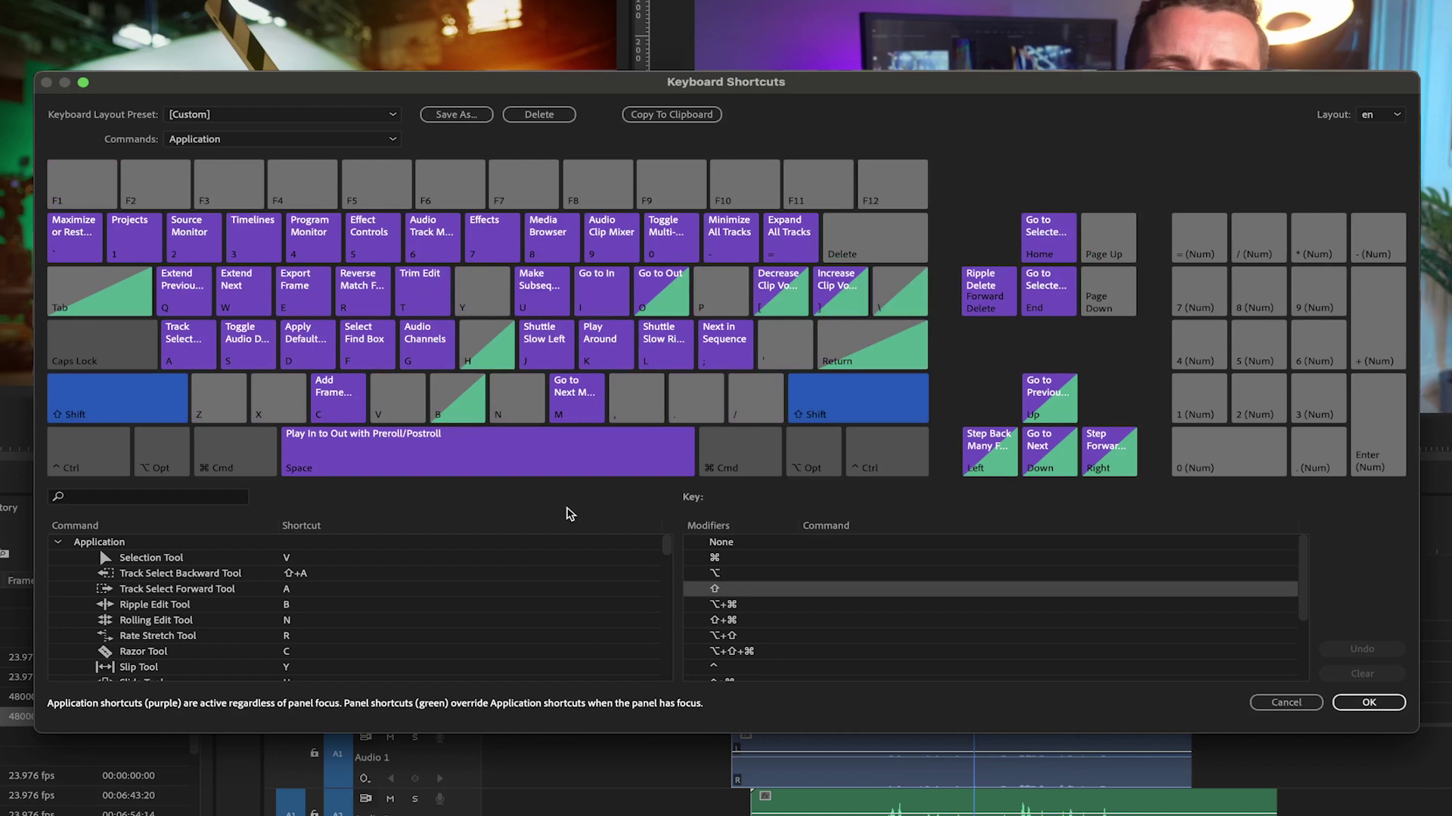
{"action": "key", "text": "super"}
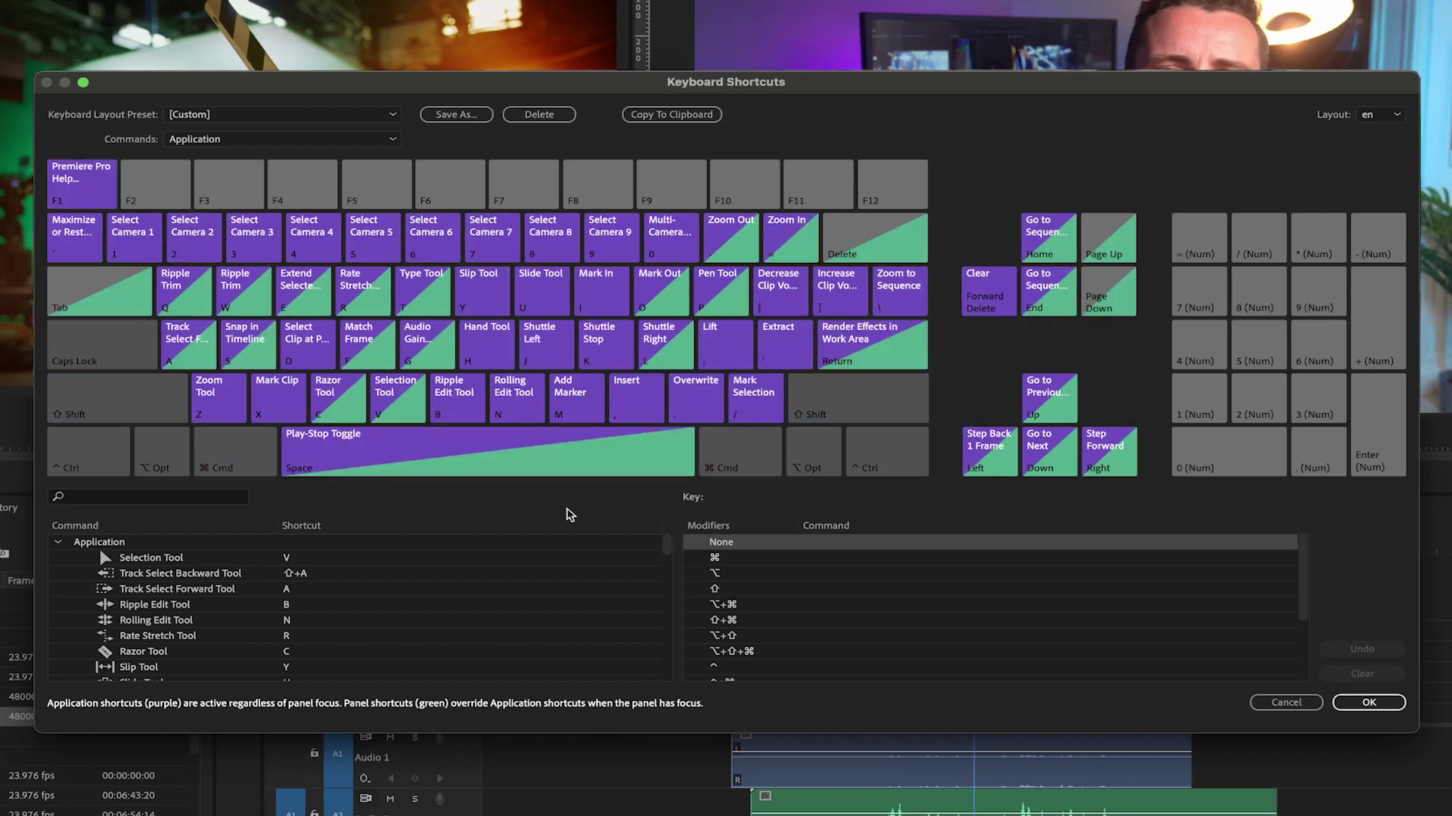
{"action": "key", "text": "alt"}
{"action": "key", "text": "ctrl"}
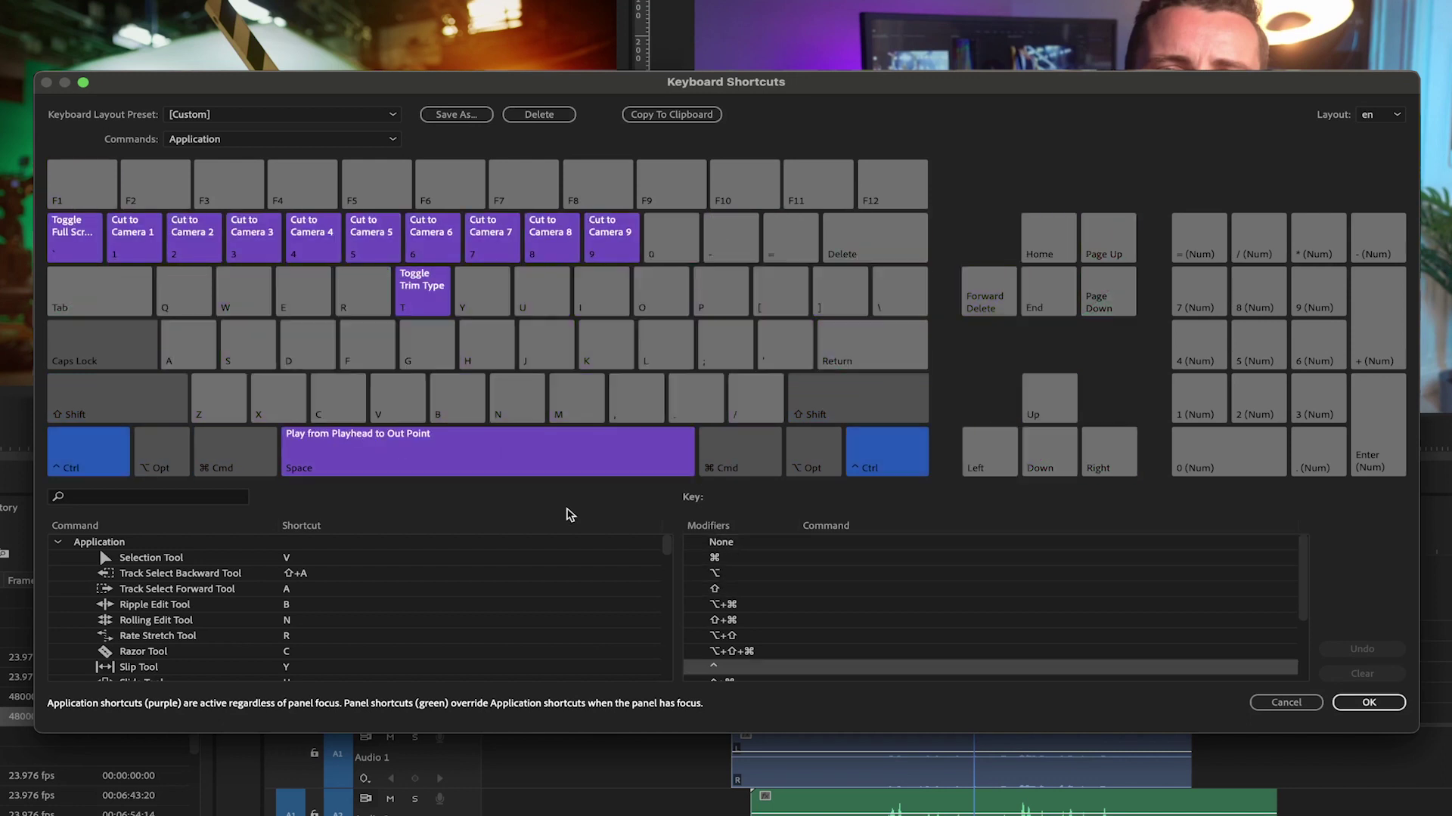
Assign Synchronize to Option+S, then use it on the right-hand clips.
{"action": "left_click", "coordinate": [212, 498]}
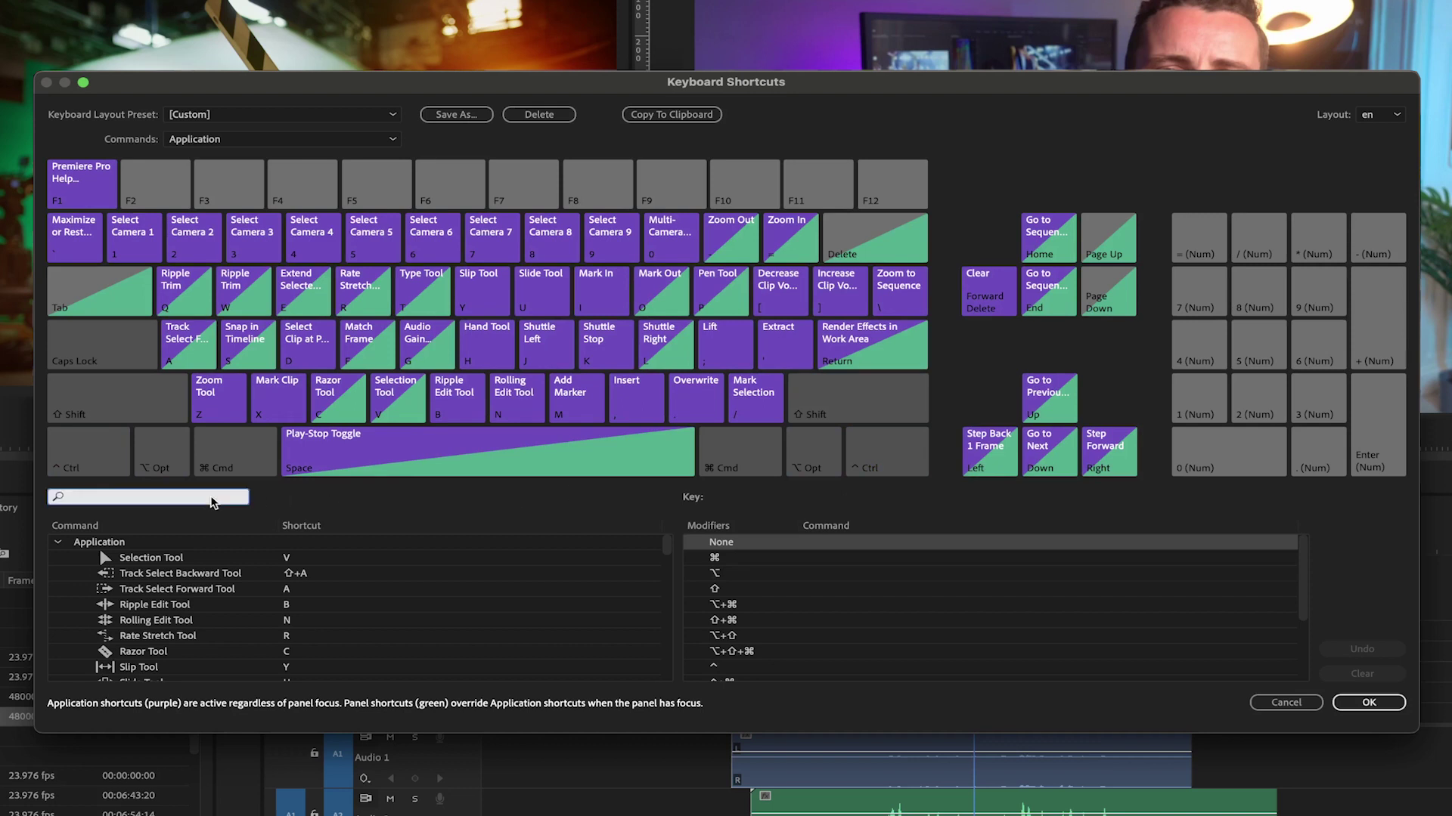
{"action": "type", "text": "synch"}
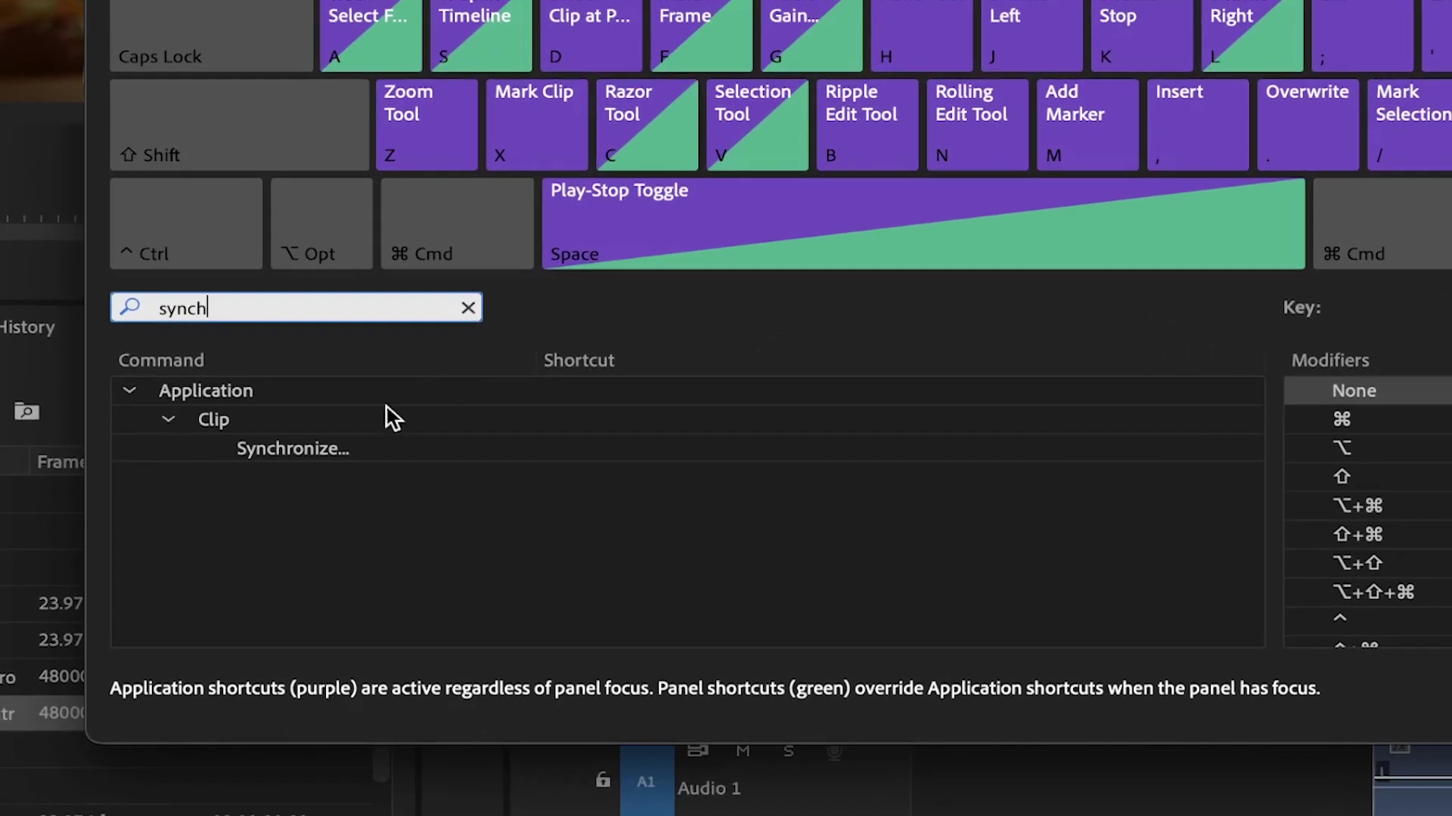
{"action": "left_click", "coordinate": [332, 450]}
{"action": "key", "text": "alt"}
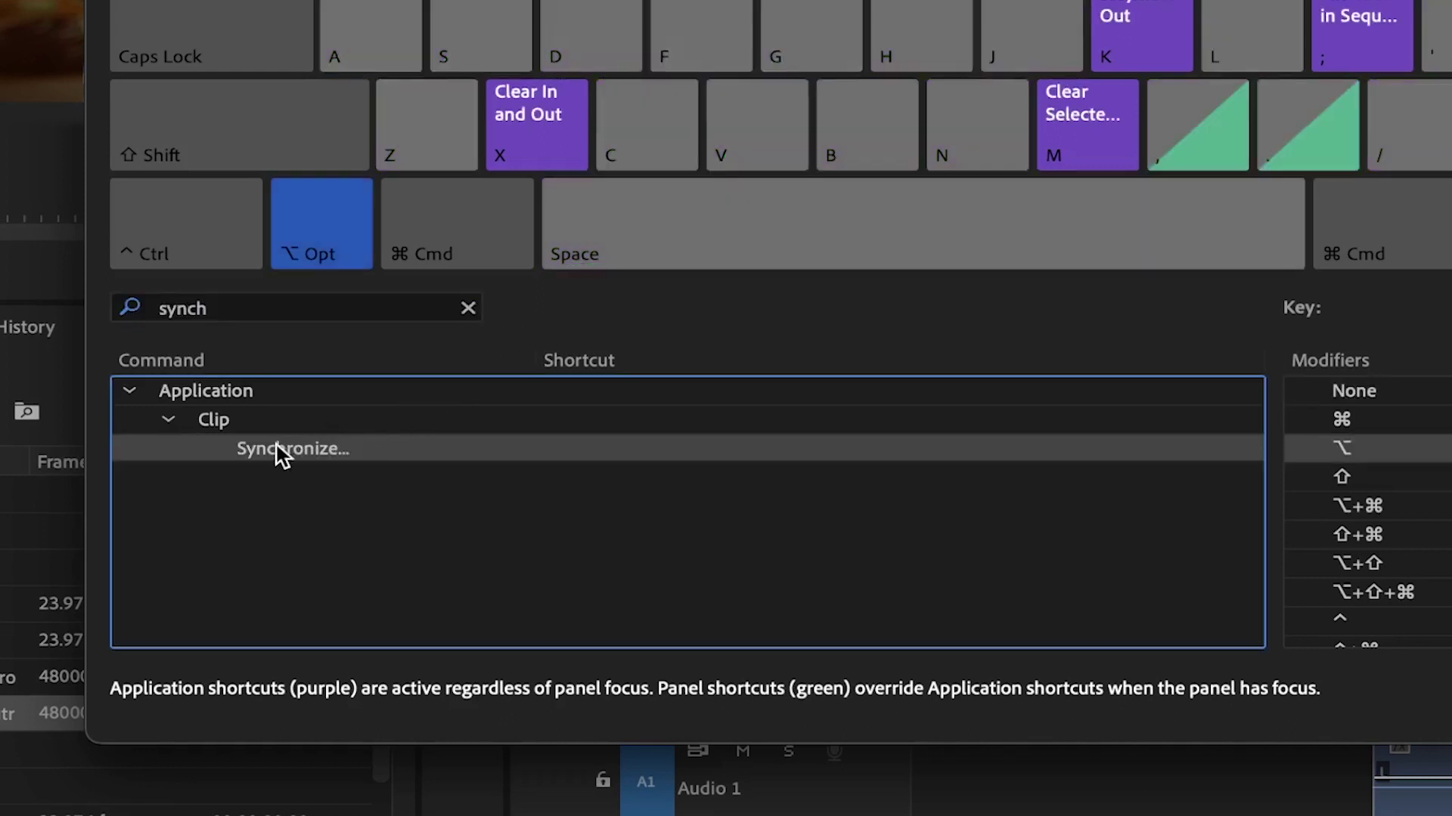
{"action": "left_click_drag", "start_coordinate": [280, 453], "coordinate": [474, 29]}
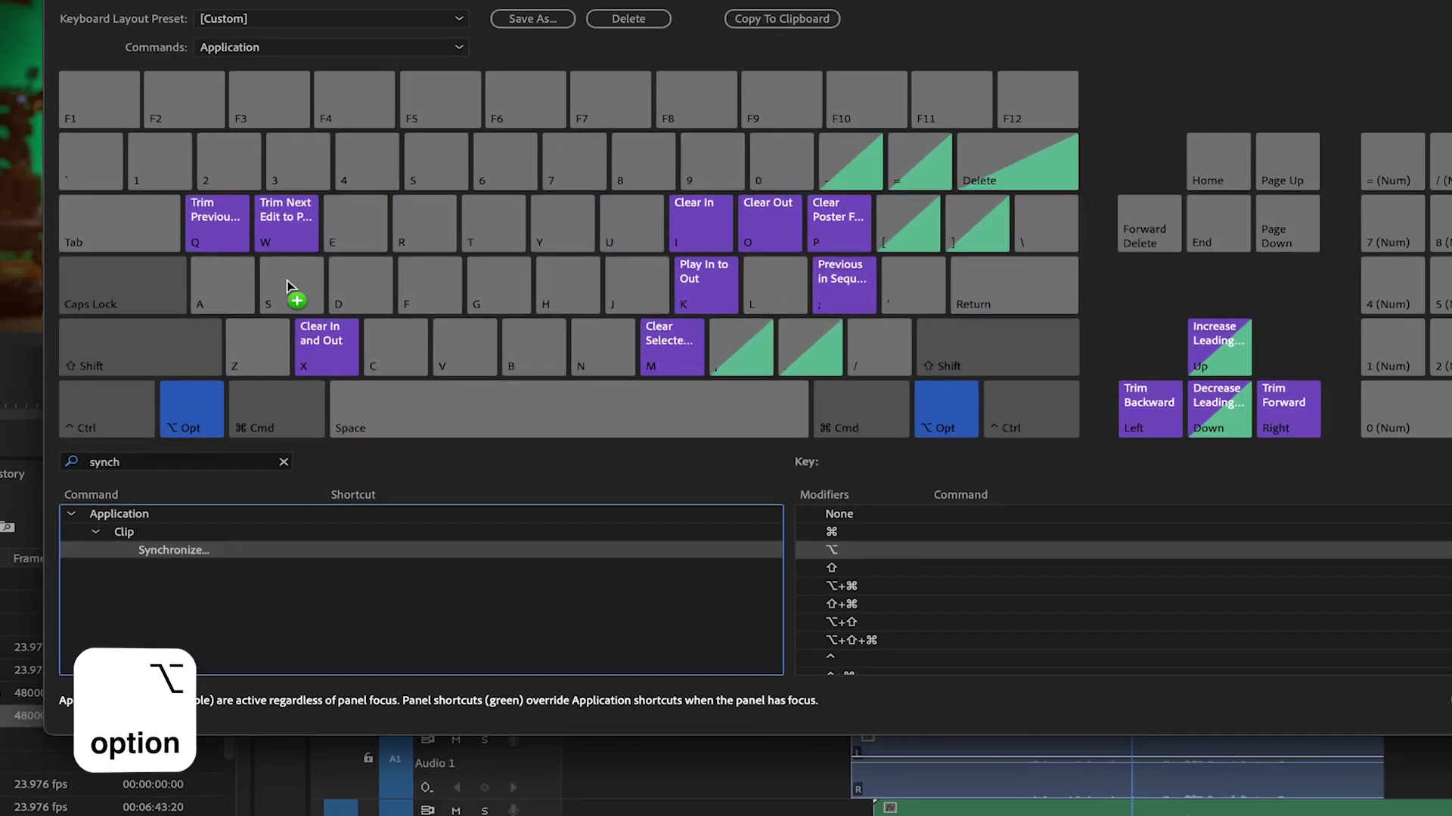
{"action": "left_click_drag", "start_coordinate": [287, 286], "coordinate": [291, 287]}
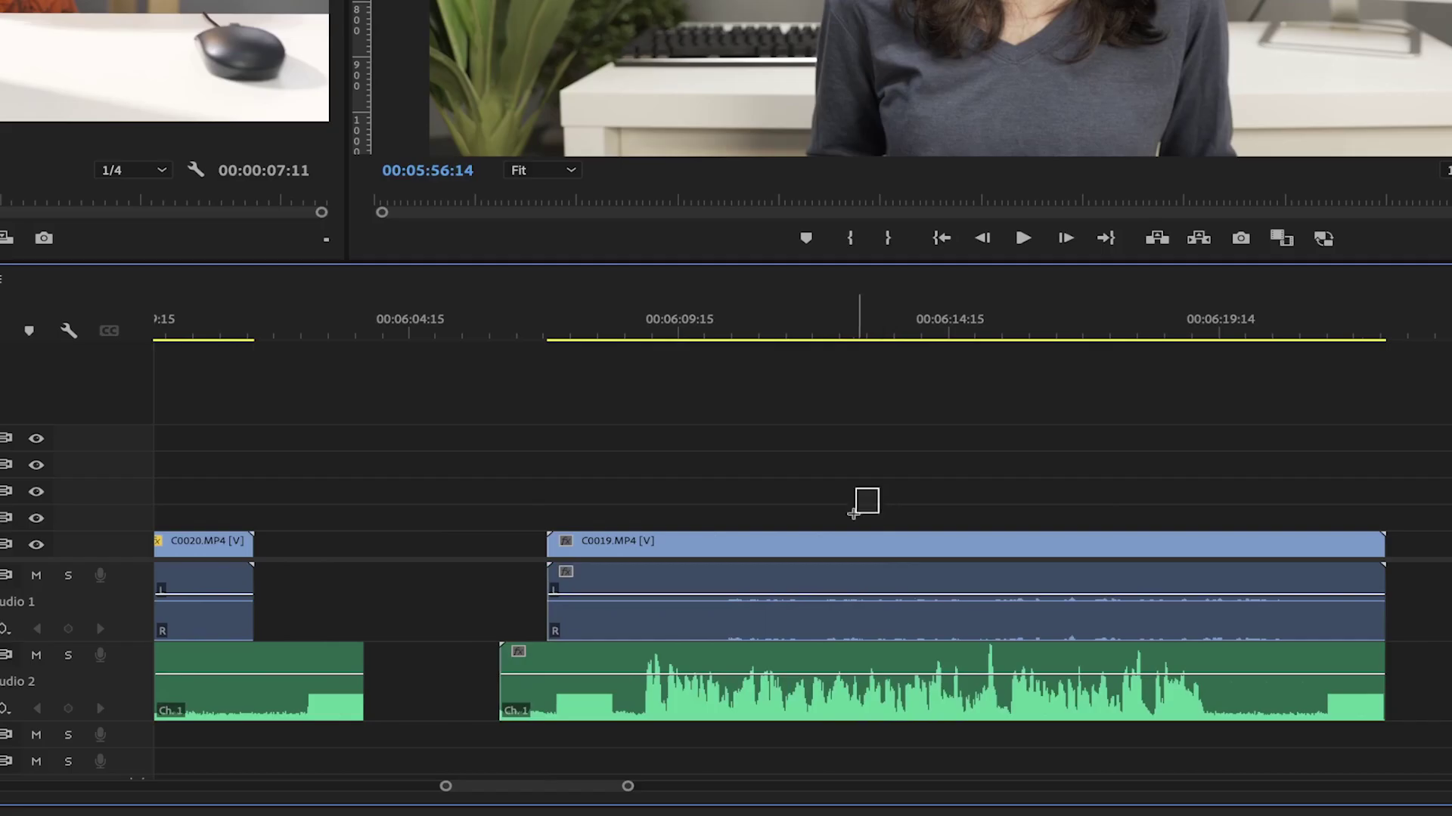
{"action": "left_click_drag", "start_coordinate": [870, 715], "coordinate": [754, 524]}
{"action": "key", "text": "alt+s"}
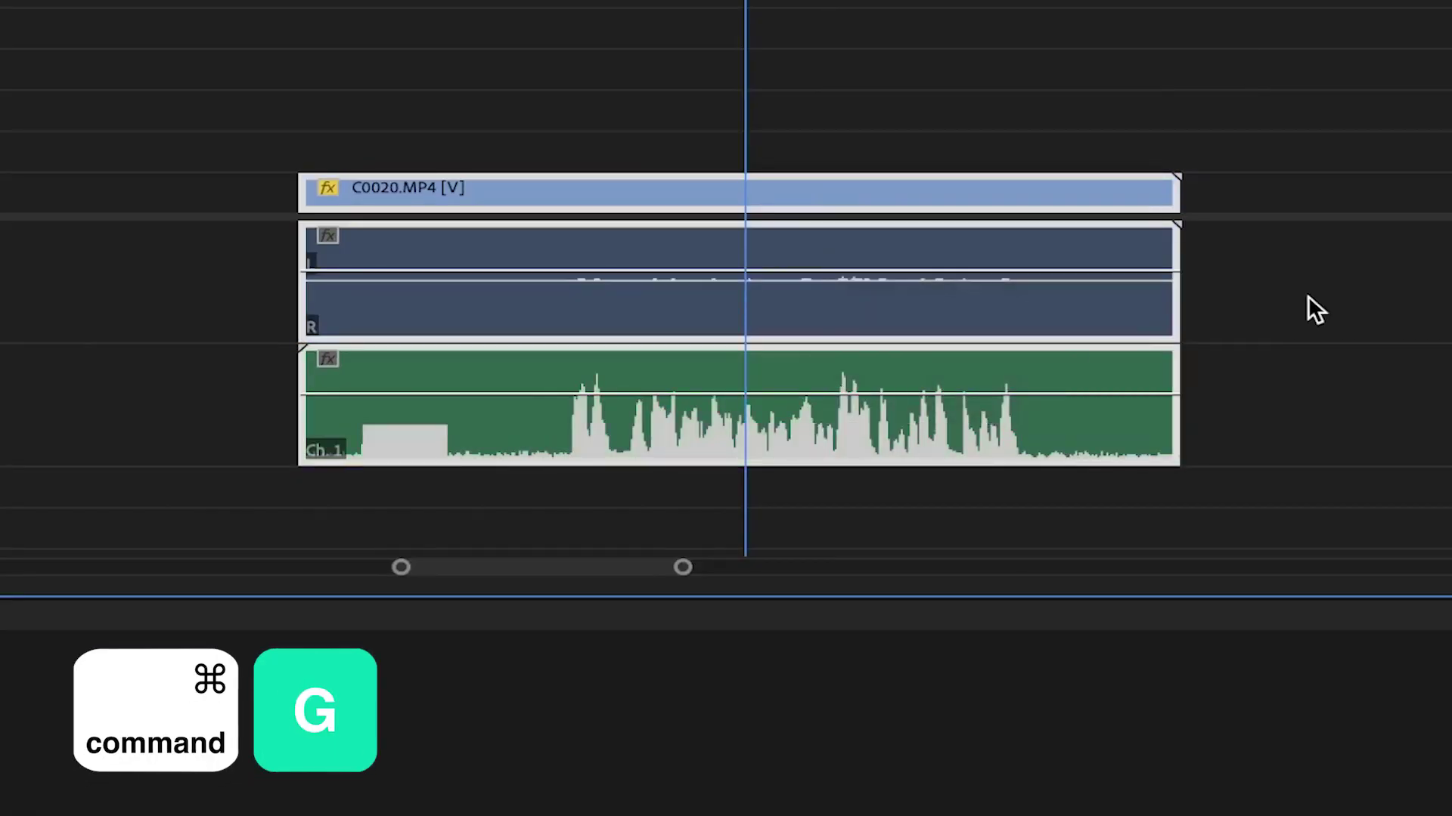
Reselect the grouped C0020.MP4 clips and ungroup them.
{"action": "left_click", "coordinate": [1333, 288]}
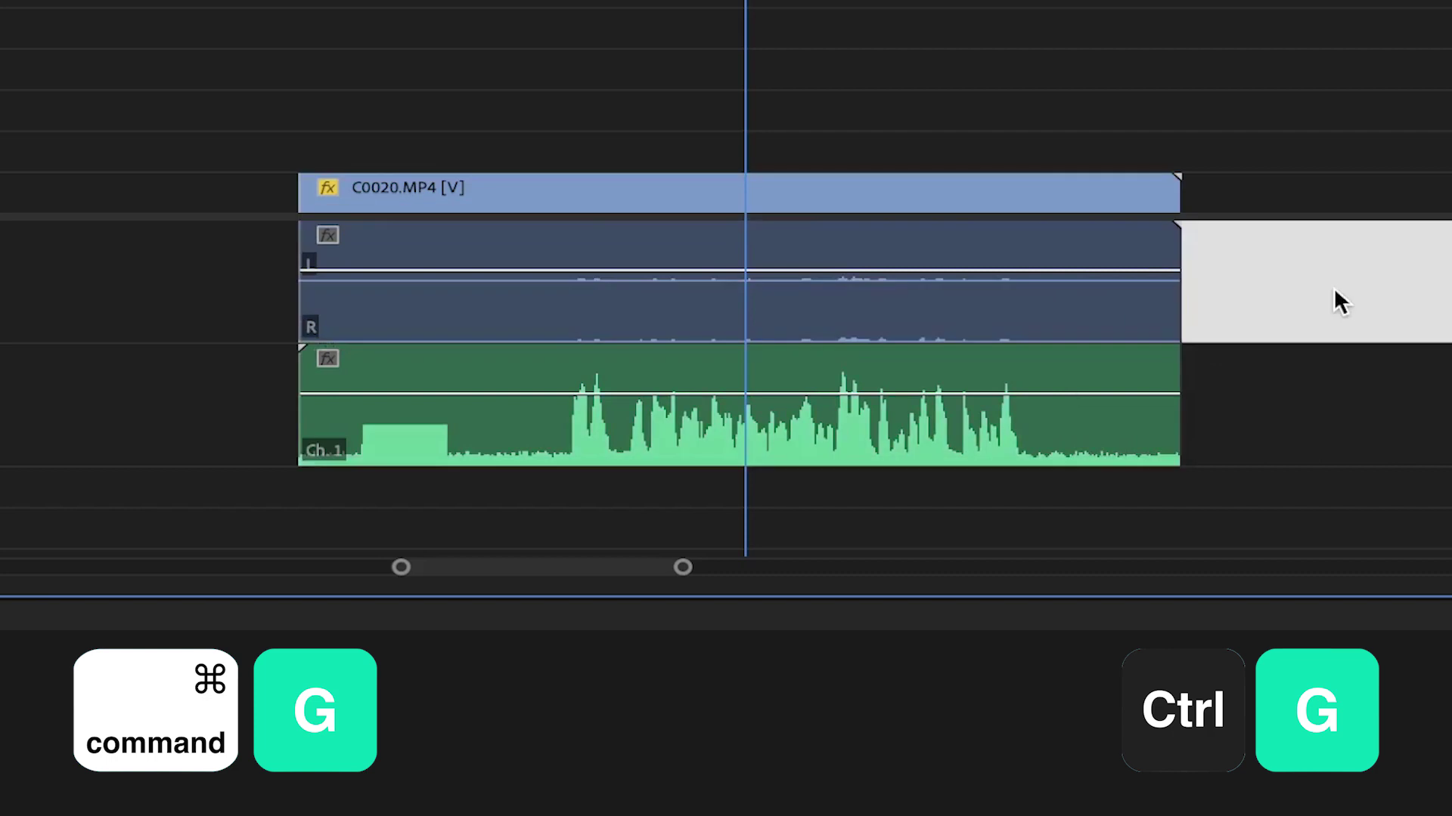
{"action": "left_click_drag", "start_coordinate": [1290, 156], "coordinate": [1166, 259]}
{"action": "key", "text": "shift+super+g"}
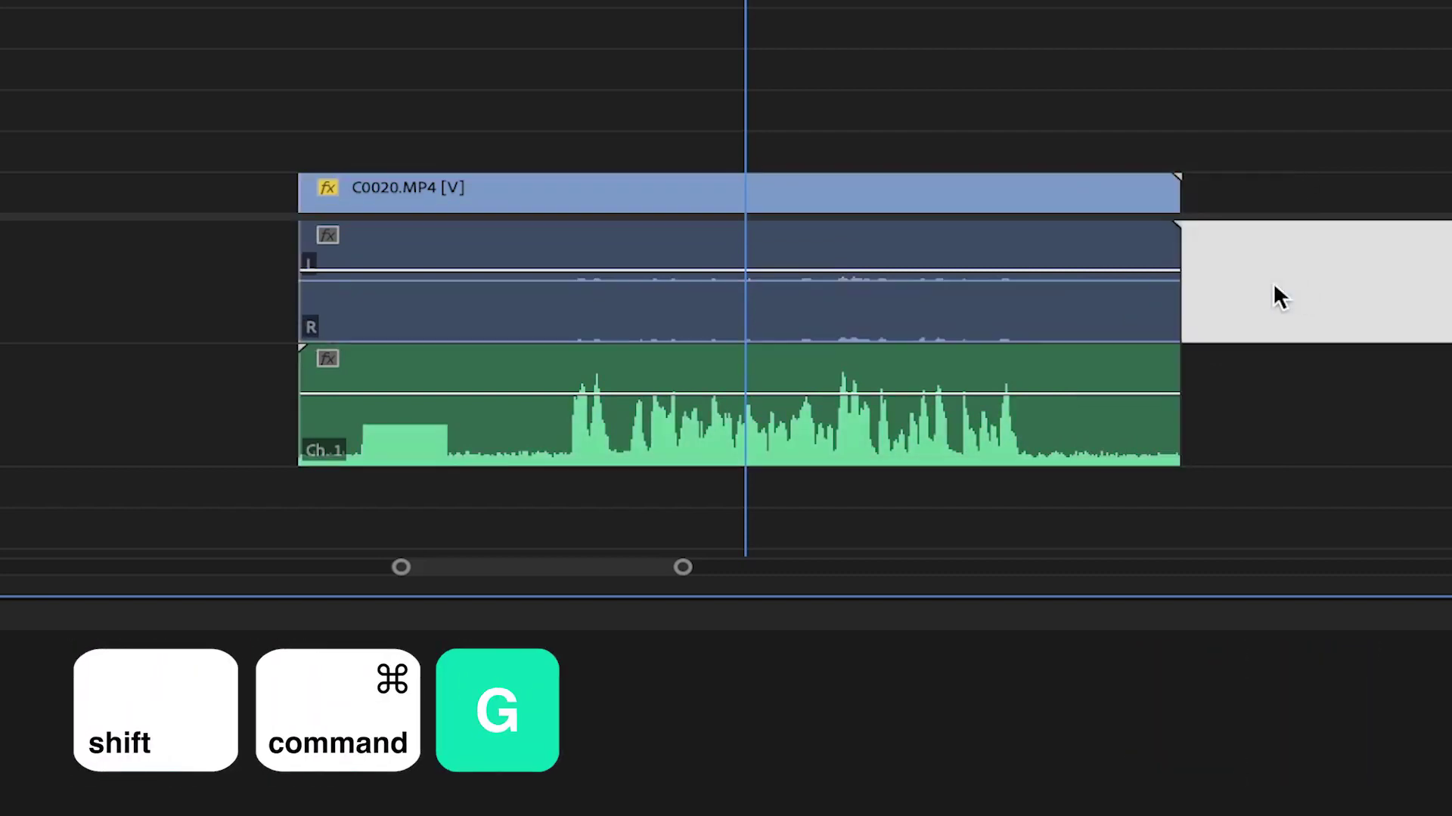
Select the A2 audio clip and unlink it from the video.
{"action": "left_click", "coordinate": [1111, 292]}
{"action": "left_click", "coordinate": [1078, 437]}
{"action": "left_click", "coordinate": [1369, 261]}
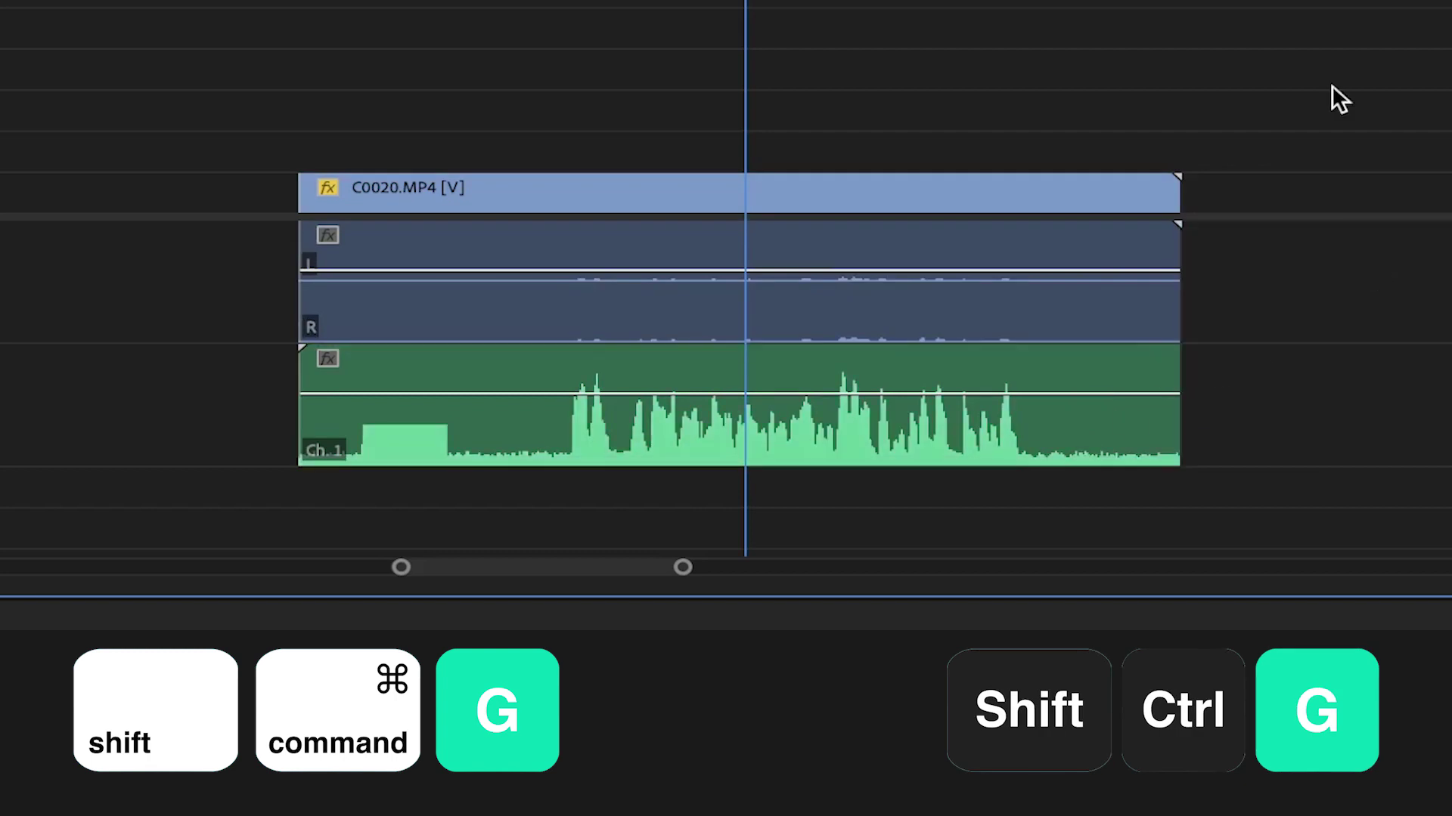
{"action": "left_click", "coordinate": [1013, 435]}
{"action": "key", "text": "super+l"}
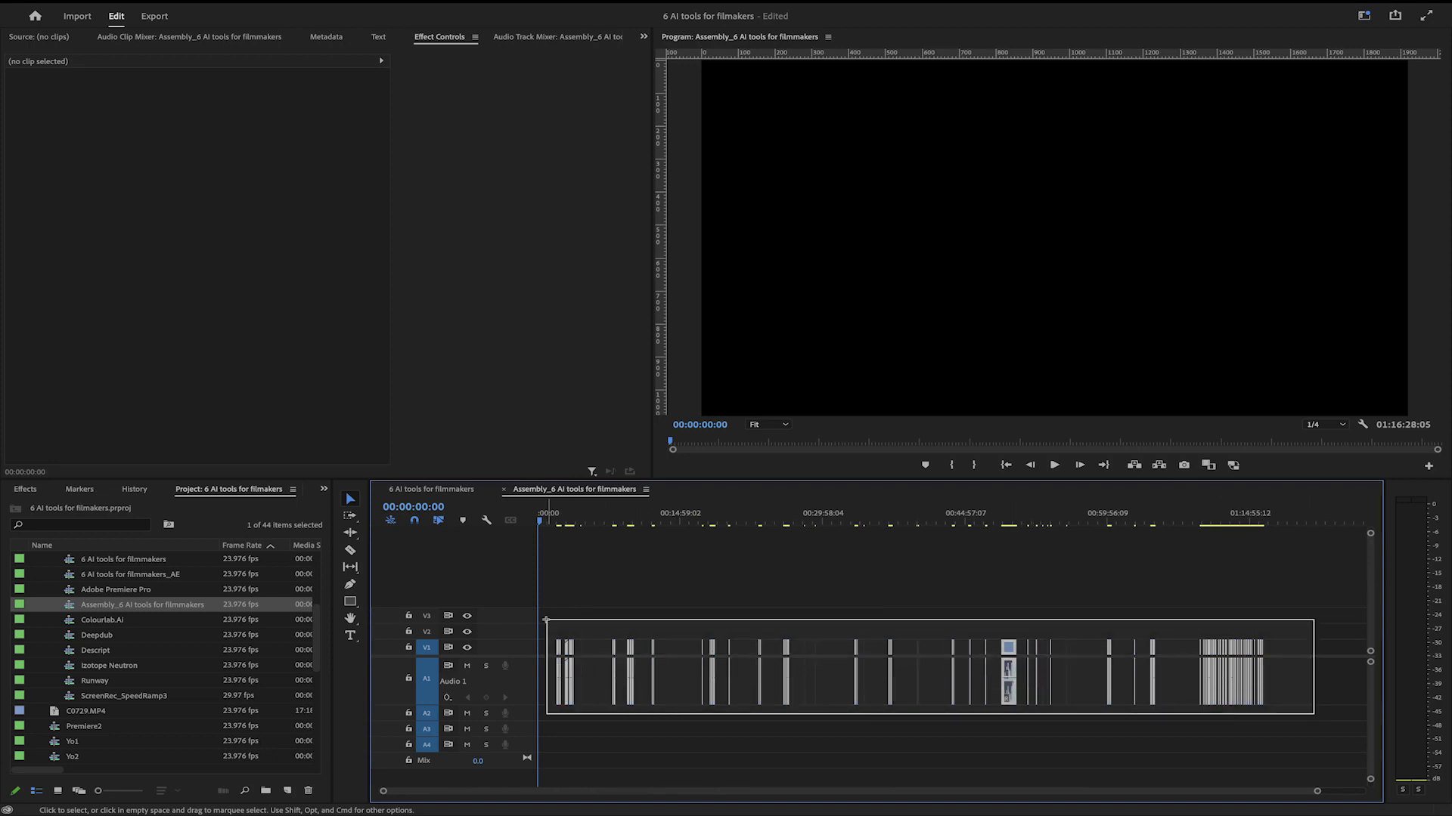
Select every clip with Cmd+A and run Sequence > Close Gap.
{"action": "left_click_drag", "start_coordinate": [546, 620], "coordinate": [584, 621]}
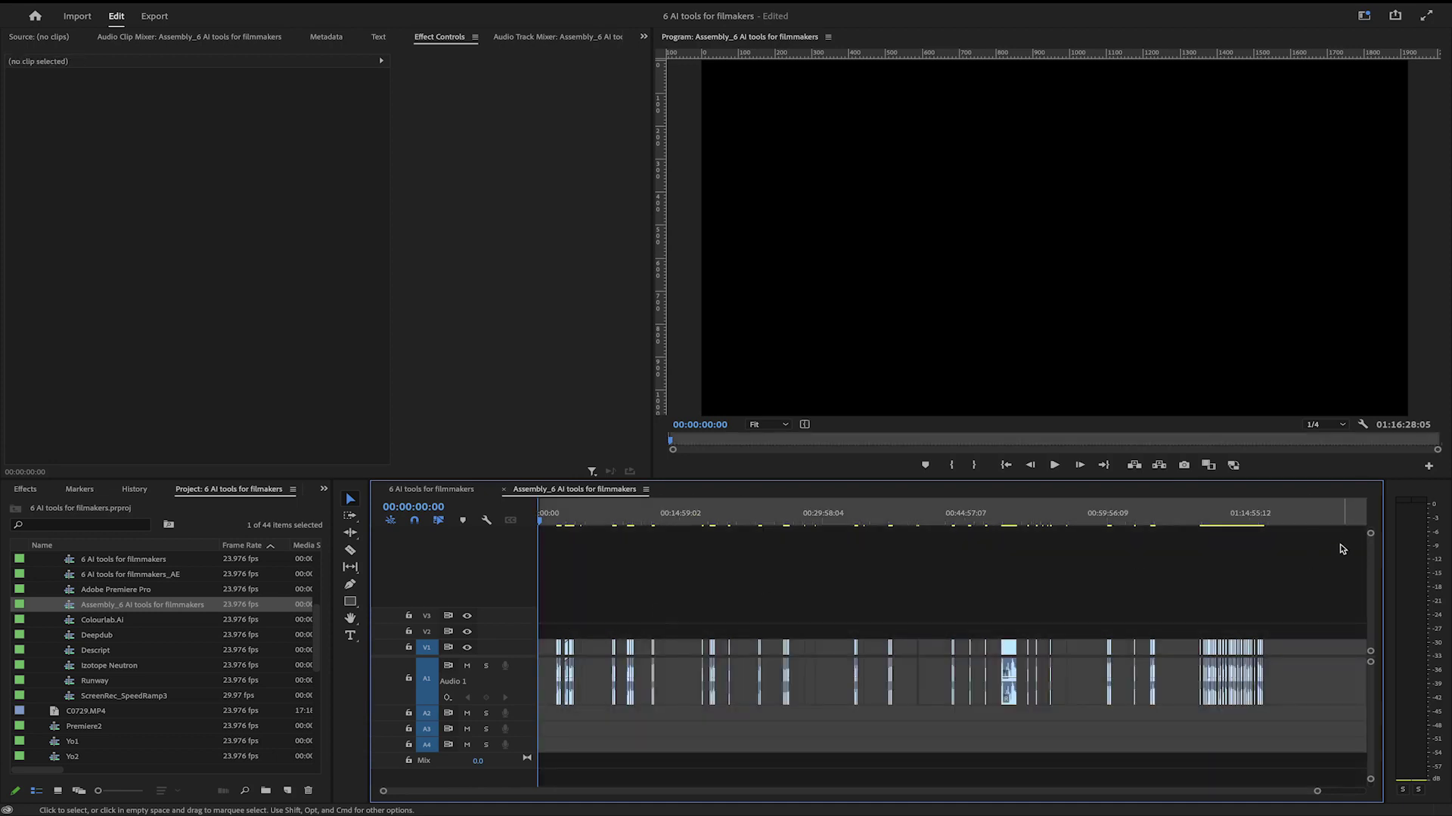
{"action": "key", "text": "super+a"}
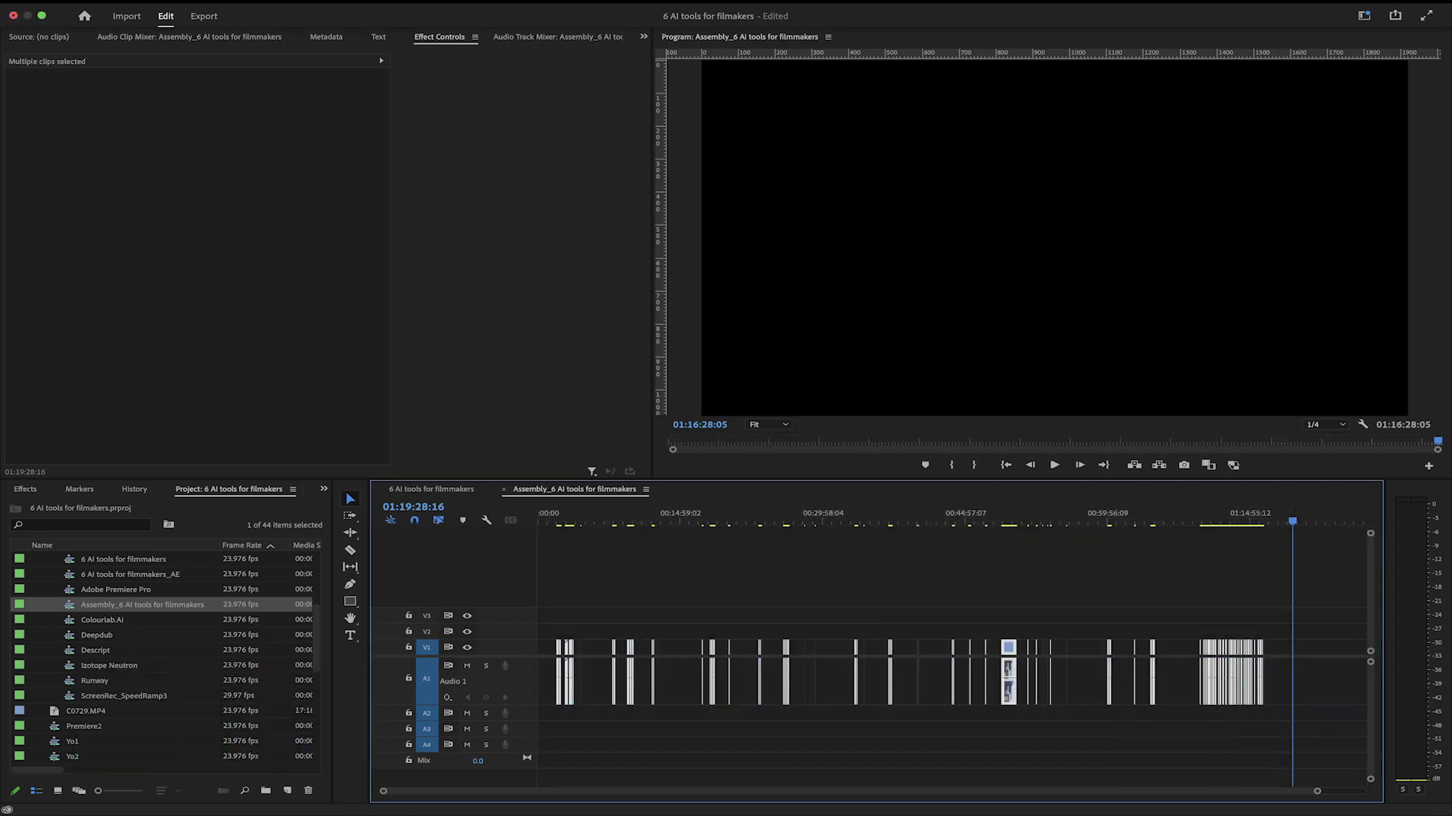
{"action": "left_click", "coordinate": [216, 1]}
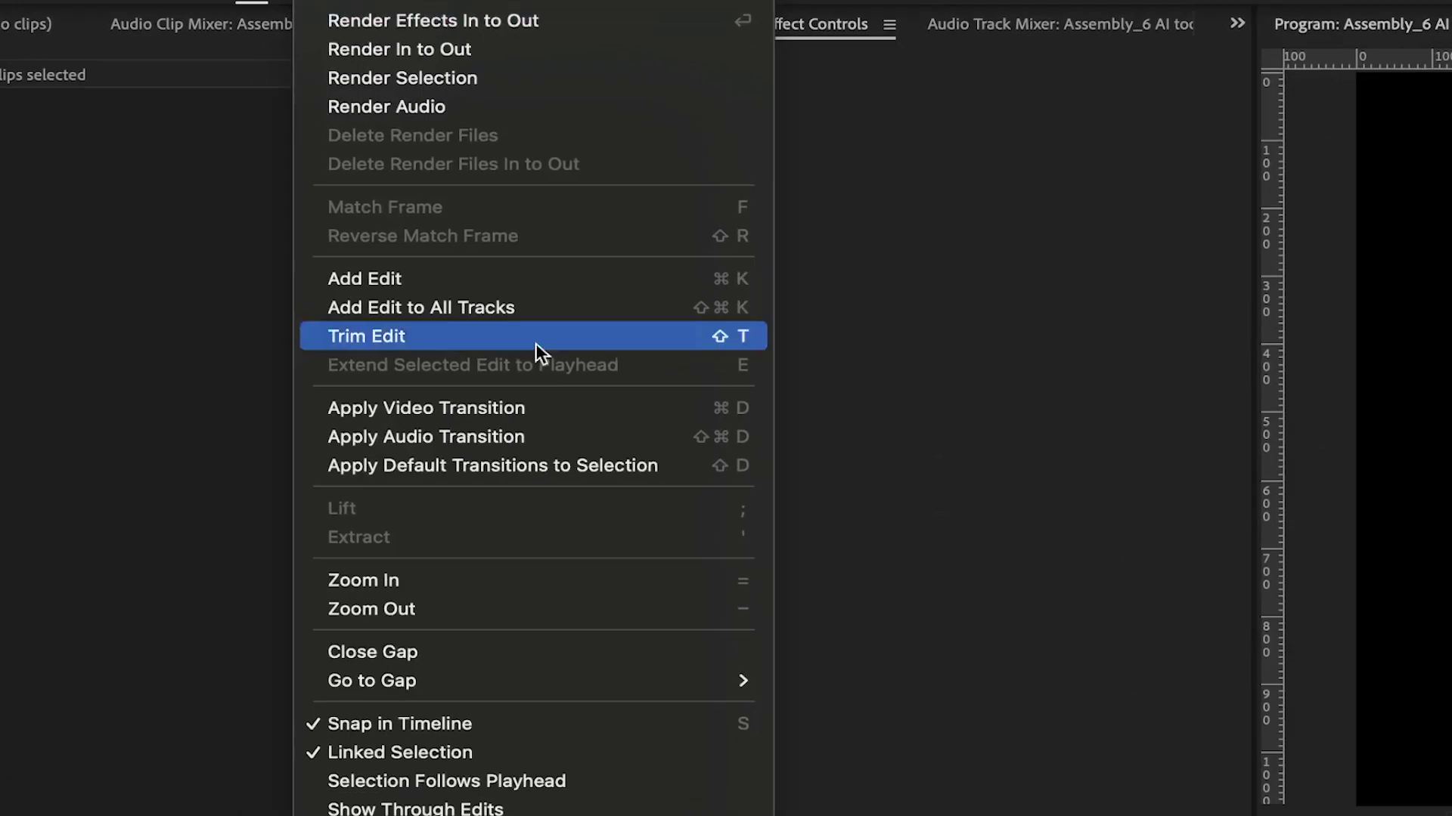
{"action": "left_click", "coordinate": [435, 652]}
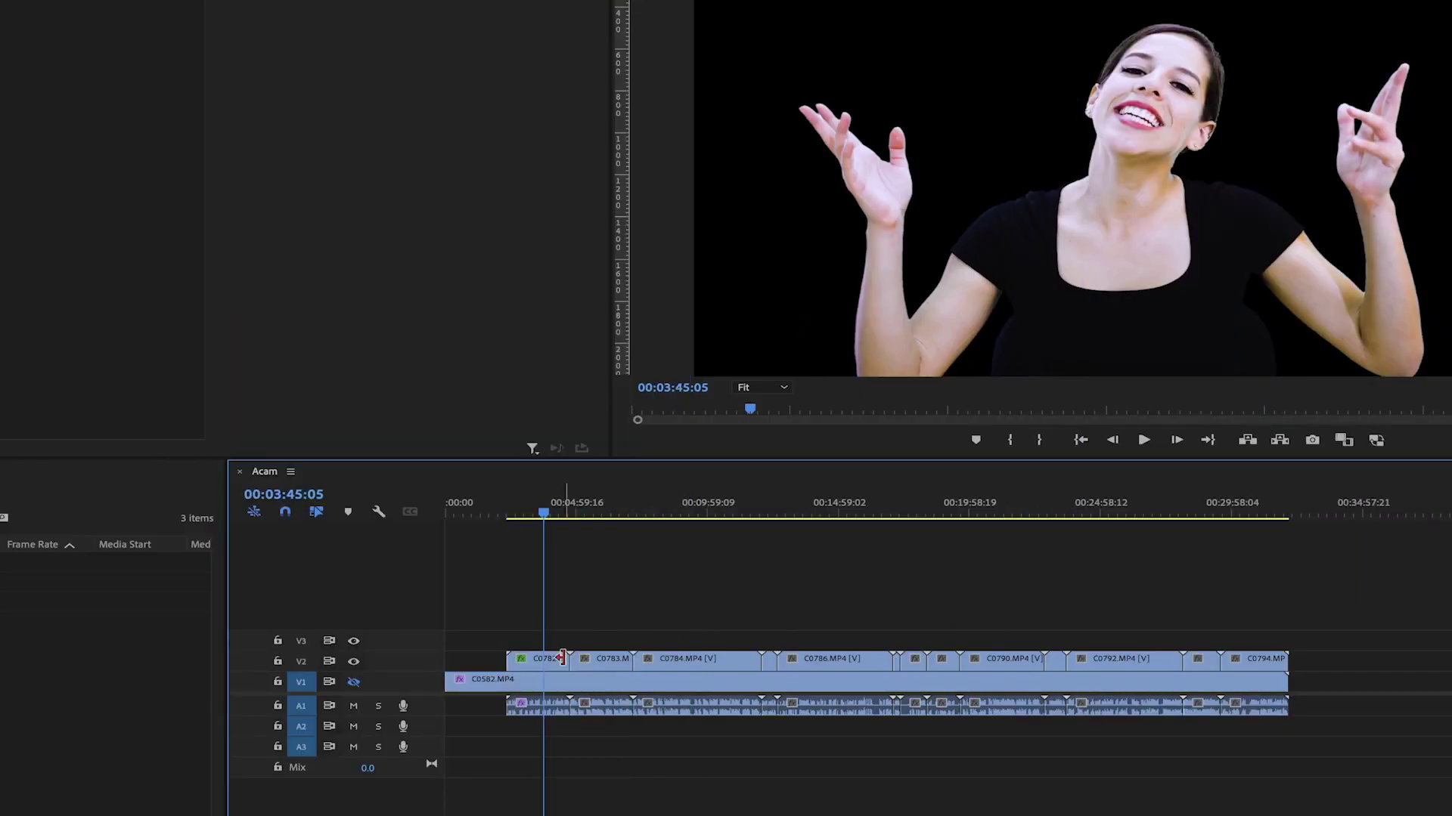
Paste the first clip's attributes onto the remaining clips, excluding DeNoise.
{"action": "key", "text": "ctrl+c"}
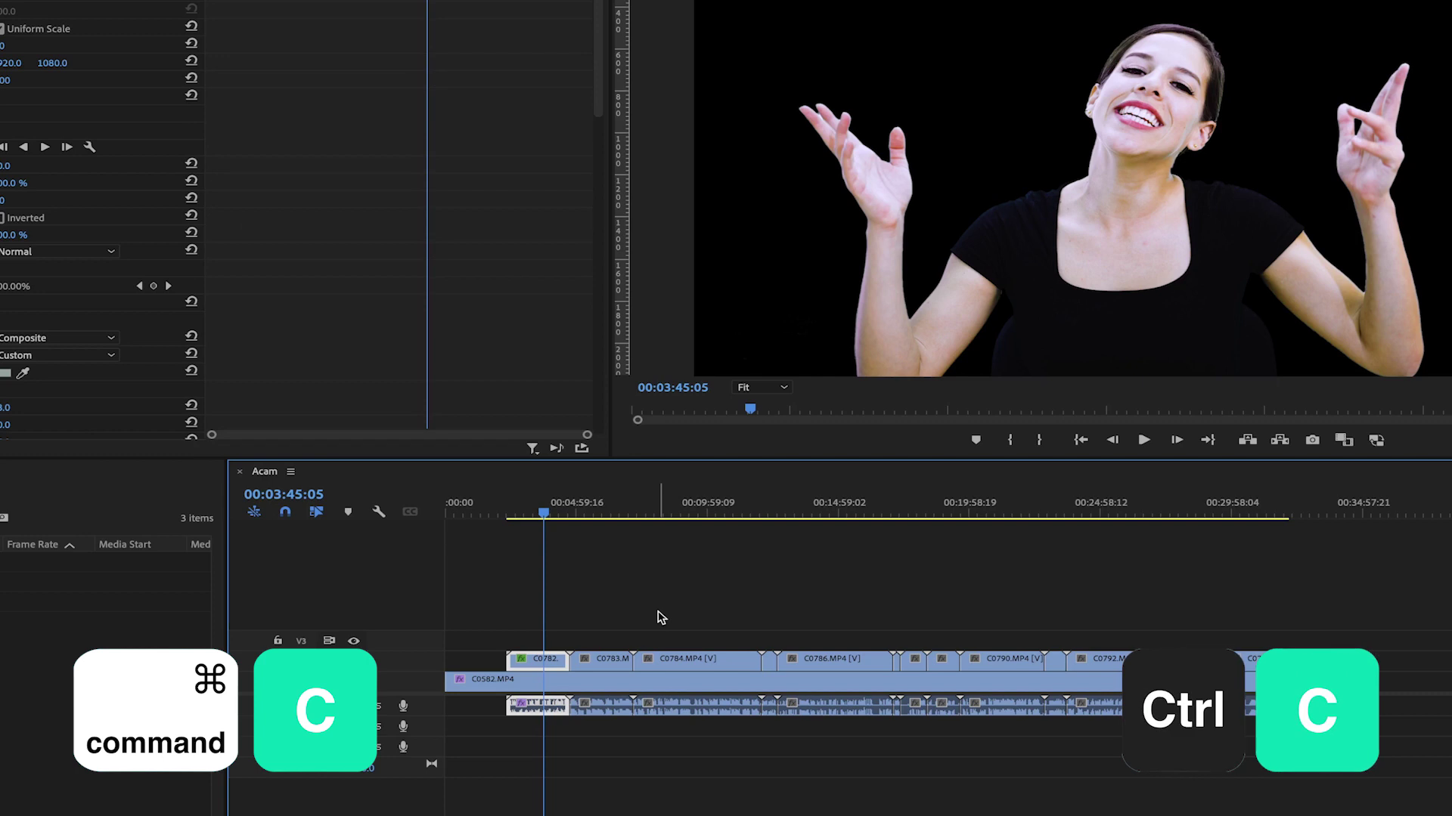
{"action": "left_click_drag", "start_coordinate": [854, 645], "coordinate": [1201, 626]}
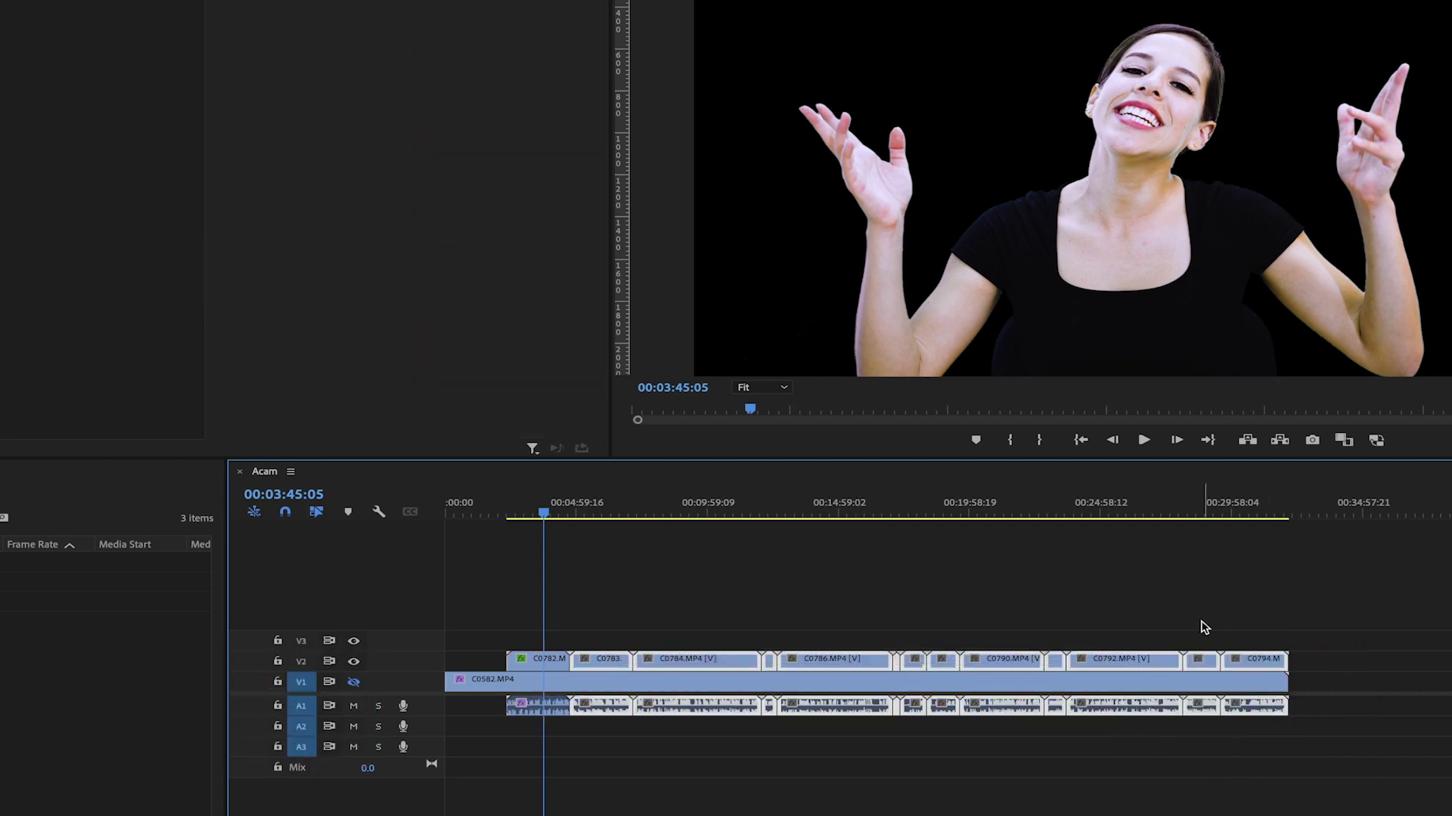
{"action": "key", "text": "ctrl+alt+v"}
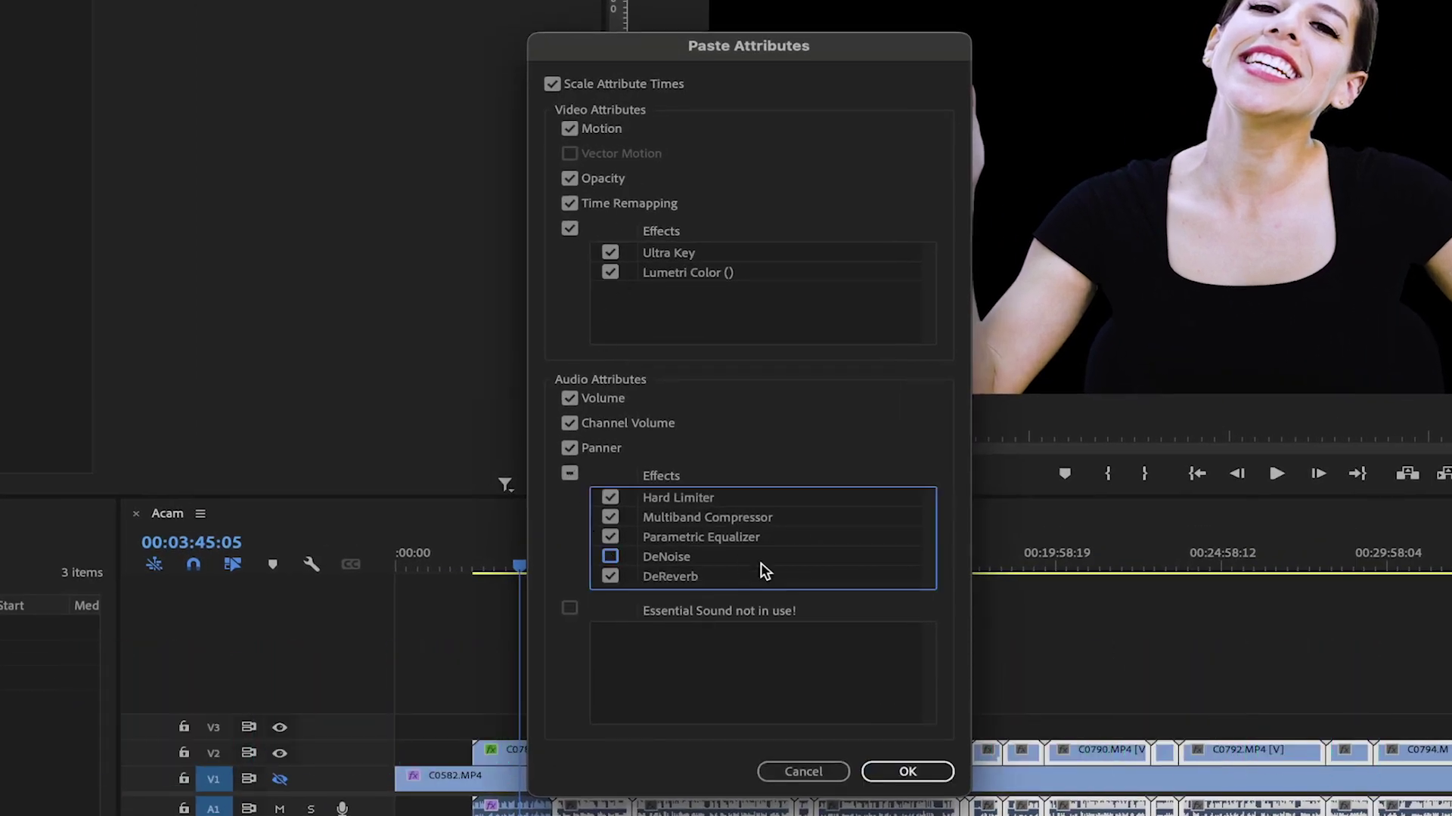
{"action": "left_click", "coordinate": [901, 778]}
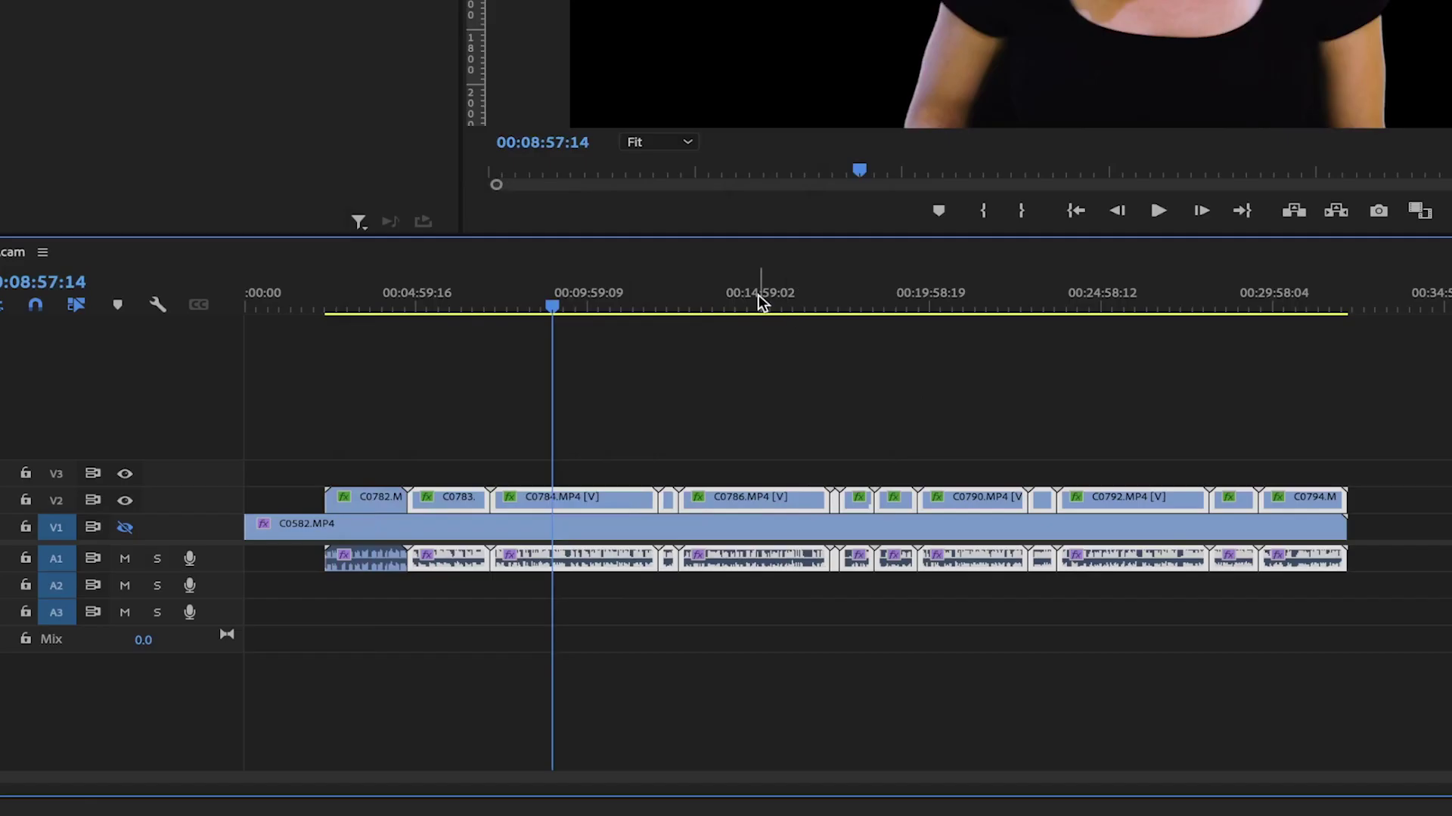
Select the clips from C0783 onward in V2 and A1 and bring up their clip actions.
{"action": "left_click", "coordinate": [759, 297]}
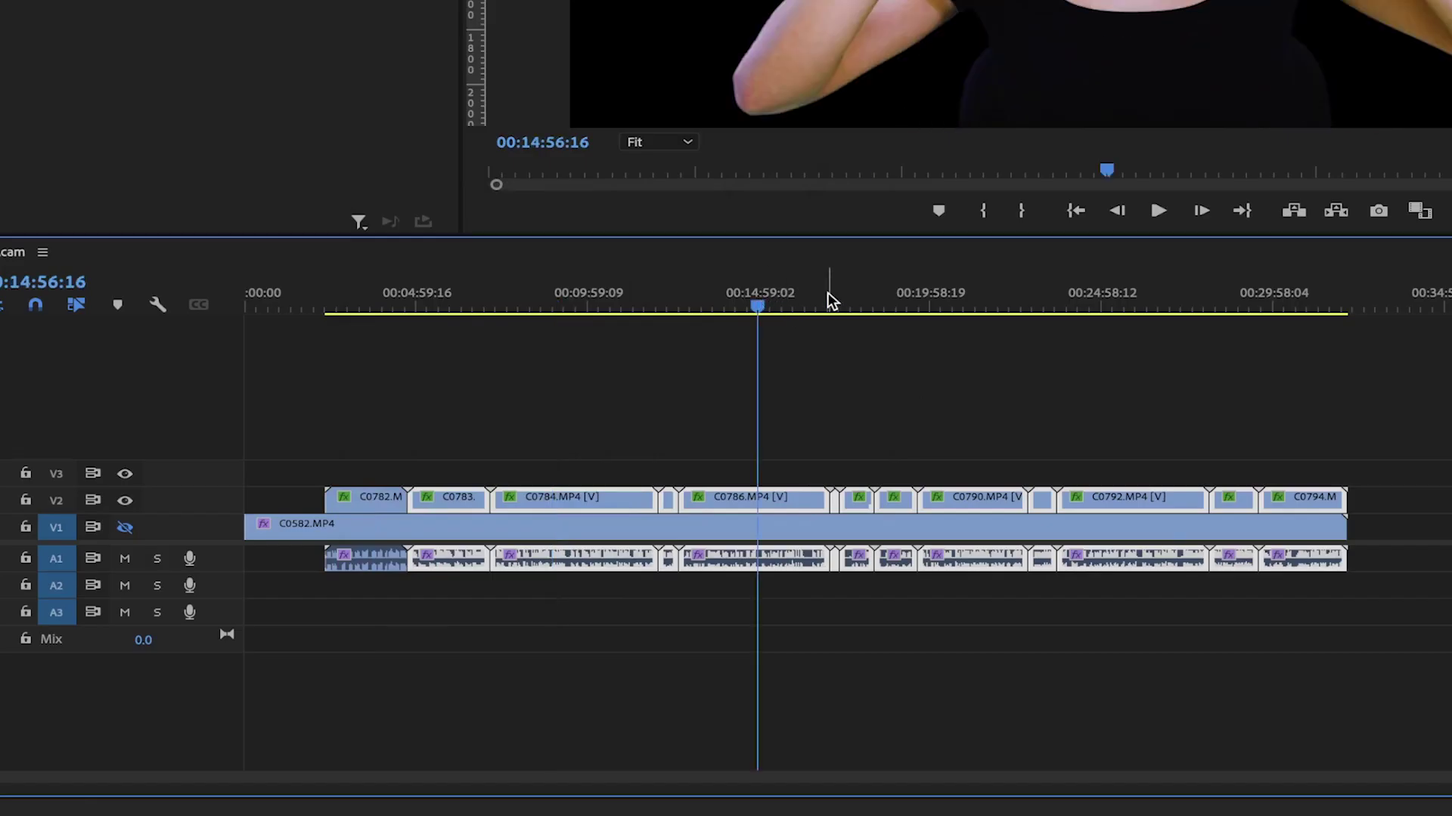
{"action": "left_click", "coordinate": [907, 296]}
{"action": "left_click_drag", "start_coordinate": [1425, 452], "coordinate": [934, 466]}
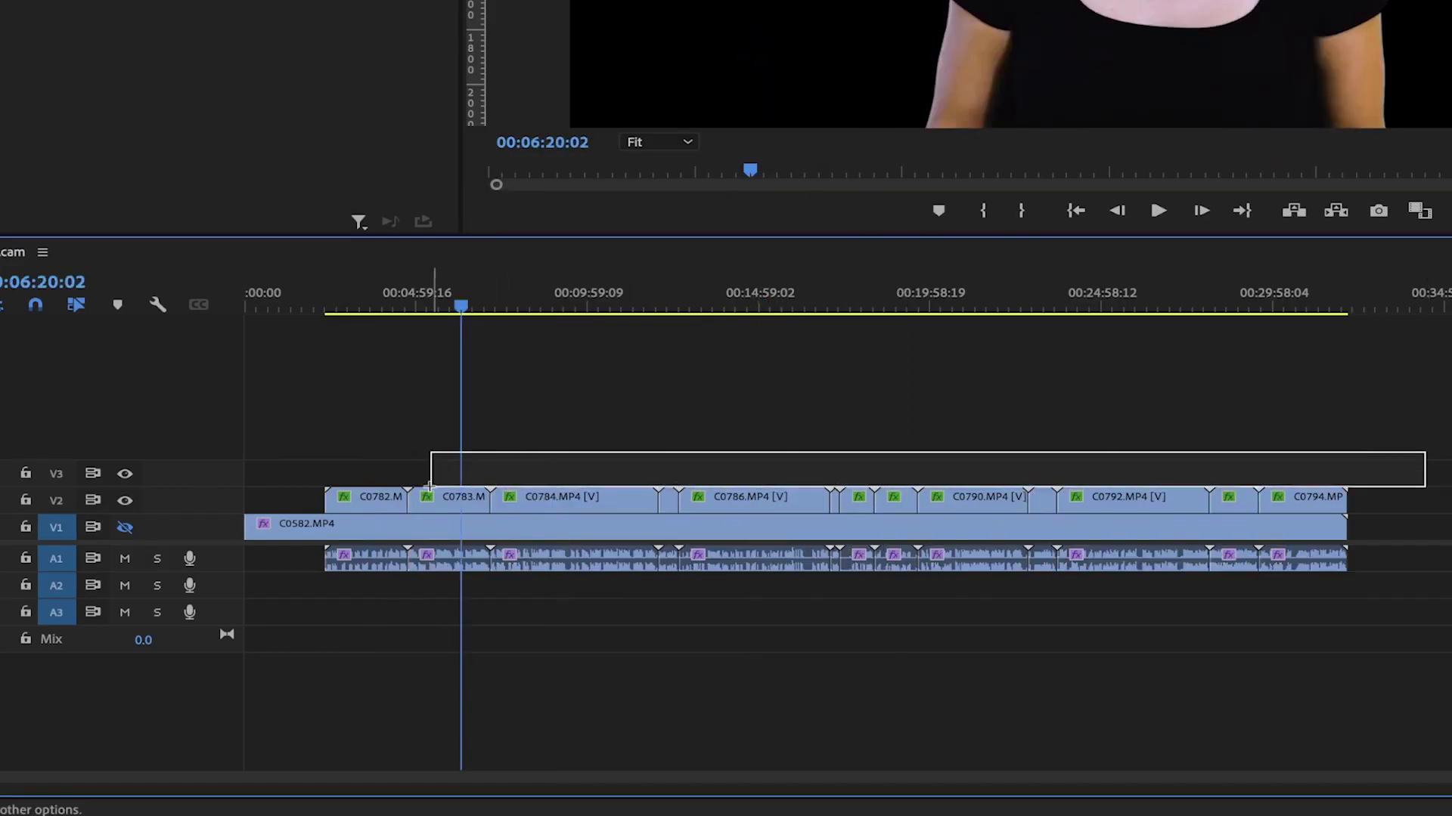
{"action": "left_click_drag", "start_coordinate": [430, 487], "coordinate": [411, 487]}
{"action": "right_click", "coordinate": [603, 499]}
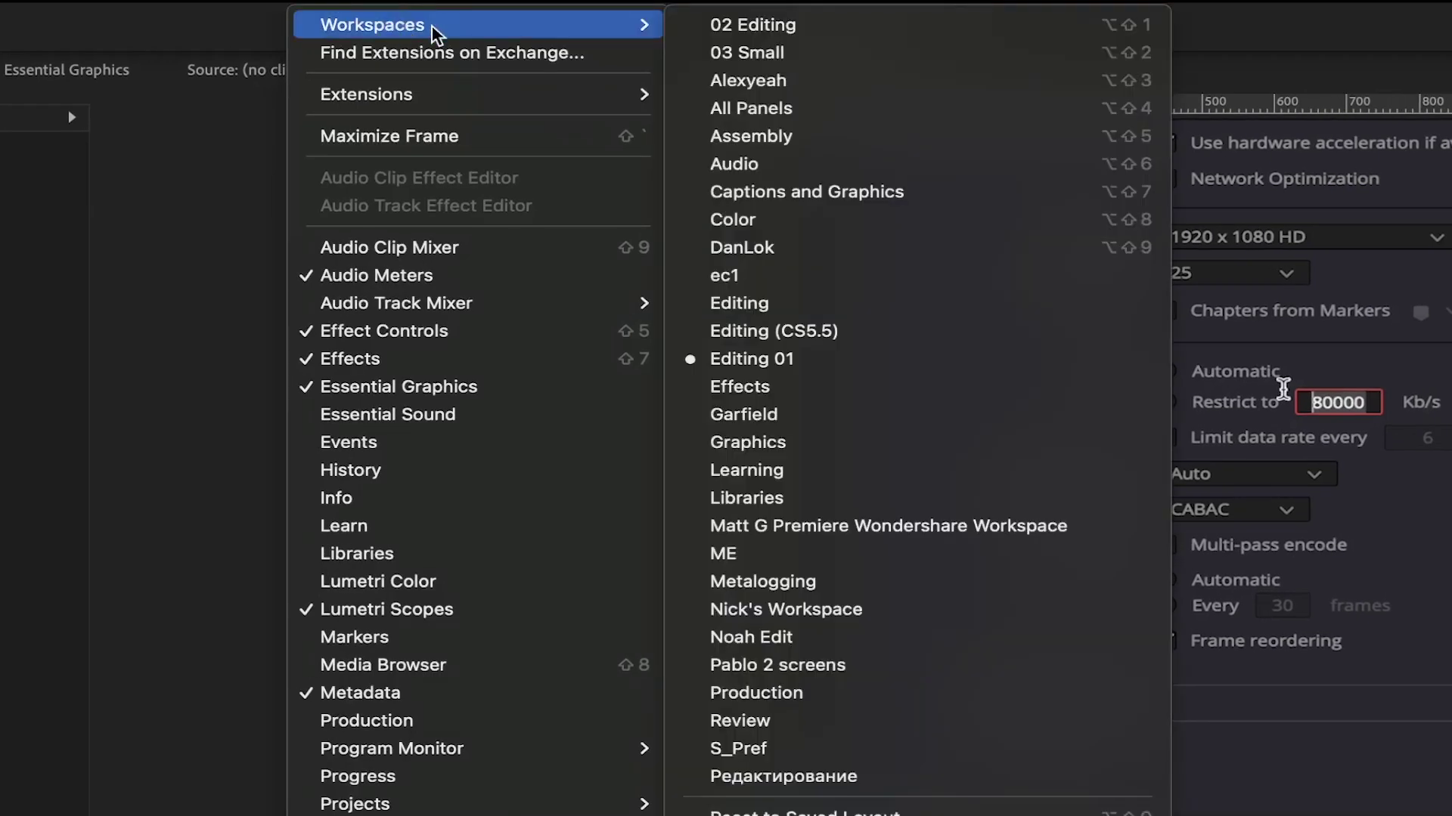
In the Audio workspace, tag Extreme Ride.wav as Music and remix it to 00:02:50:00.
{"action": "left_click", "coordinate": [868, 165]}
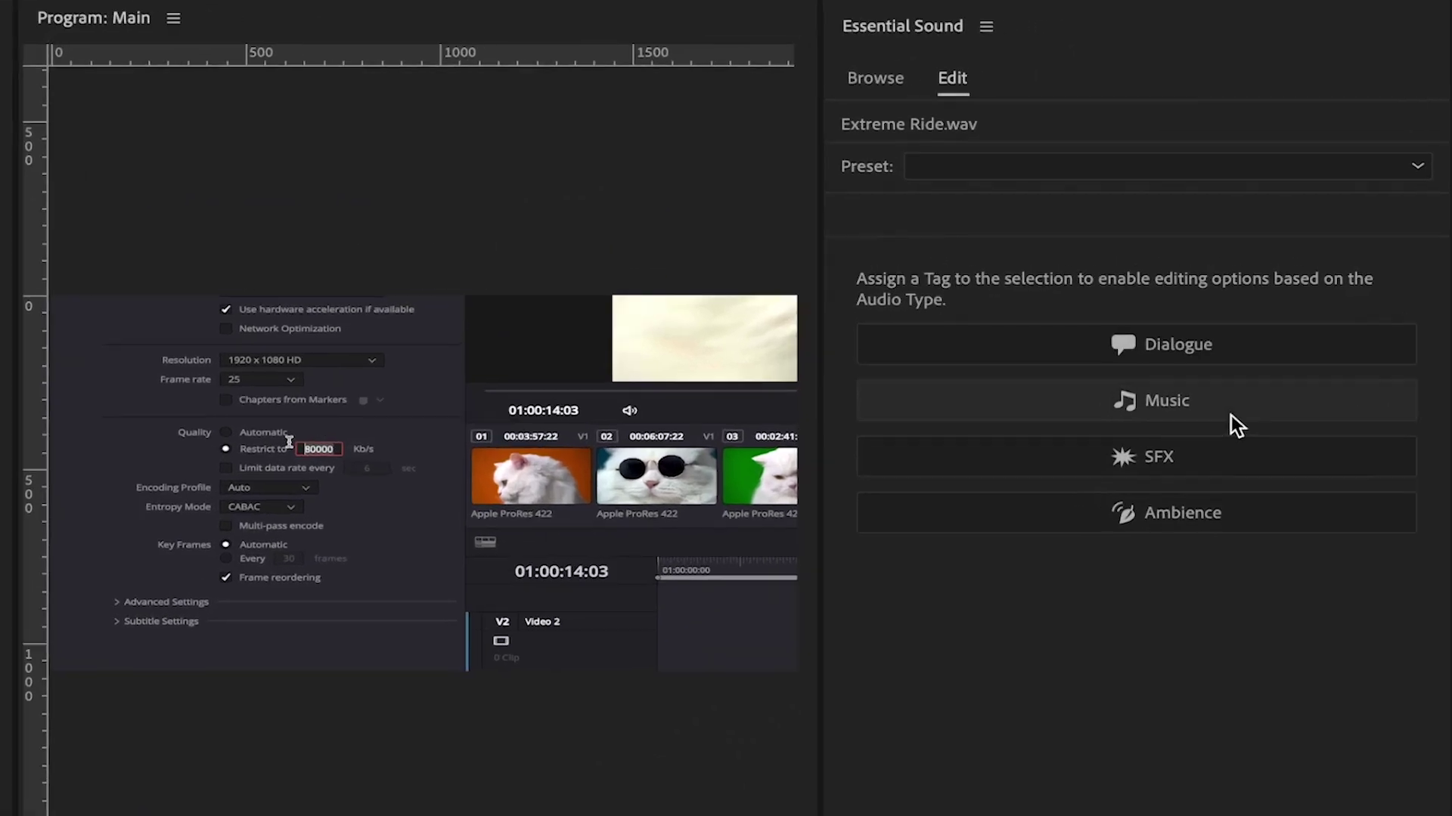
{"action": "left_click", "coordinate": [1231, 417]}
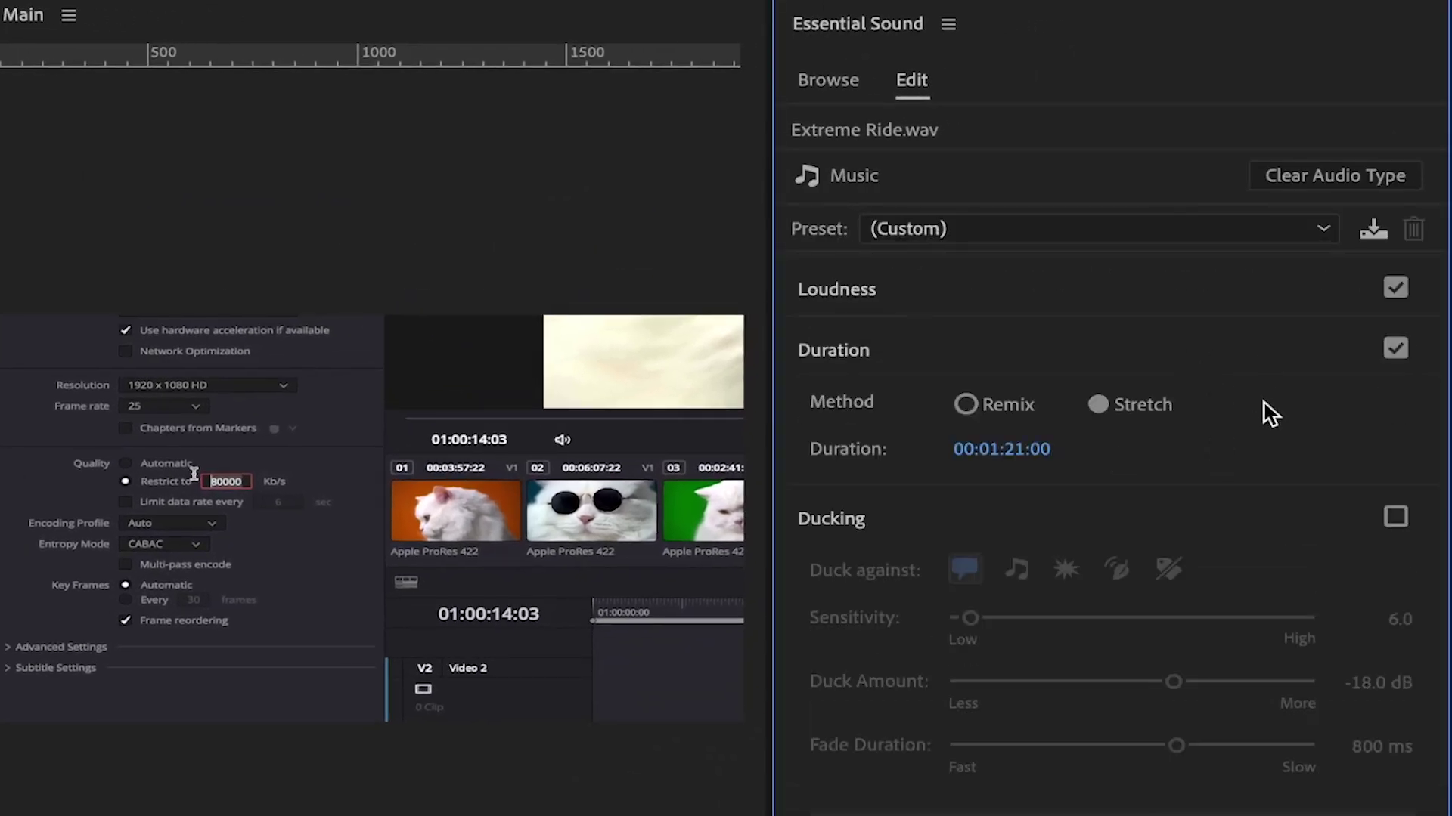
{"action": "left_click", "coordinate": [967, 405]}
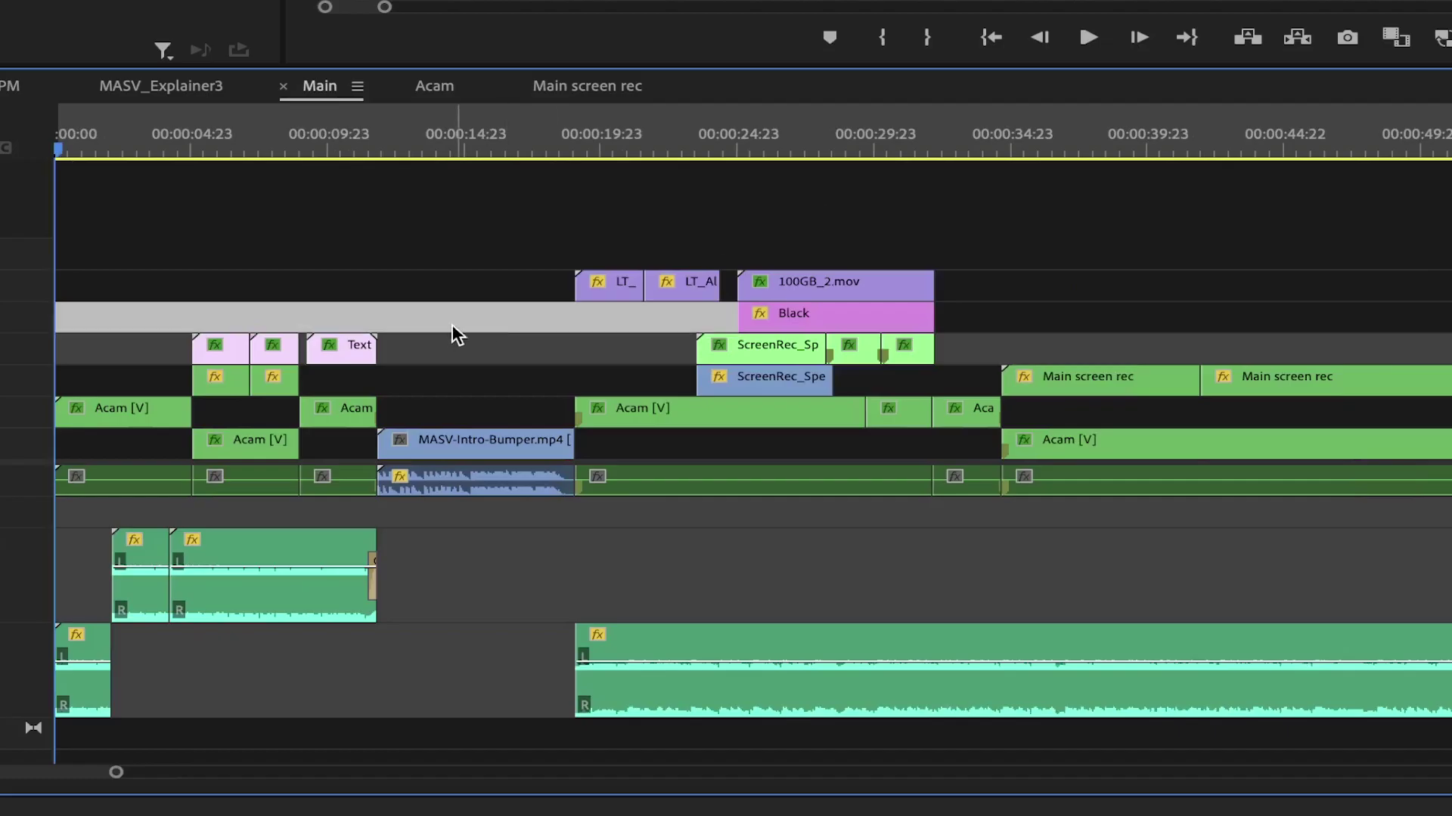
Step the playhead forward through the Main sequence's edit points, then back to the start.
{"action": "key", "text": "shift"}
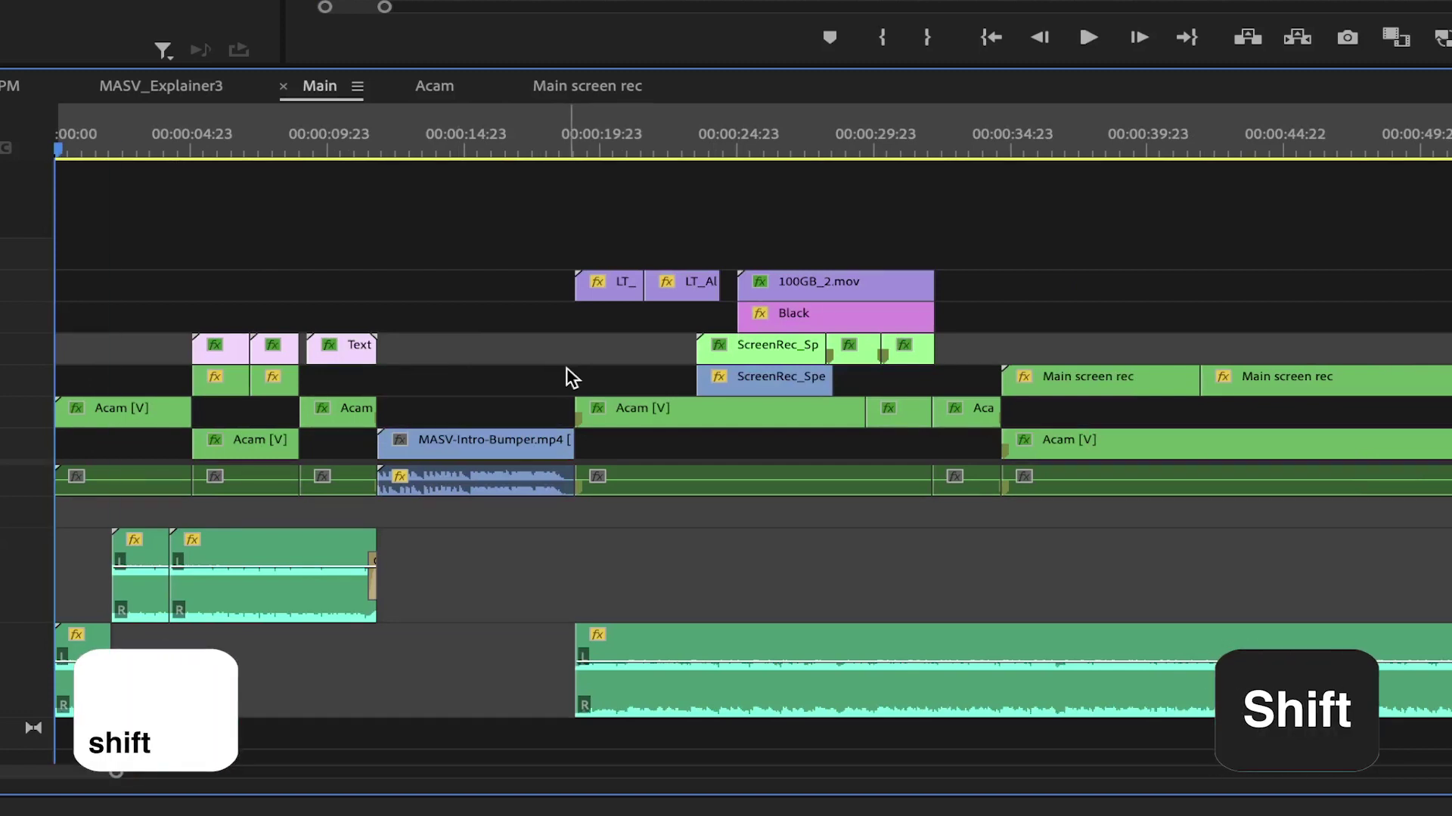
{"action": "key", "text": "shift+Down"}
{"action": "key", "text": "shift+Down"}
{"action": "key", "text": "shift+Down"}
{"action": "key", "text": "shift+Down"}
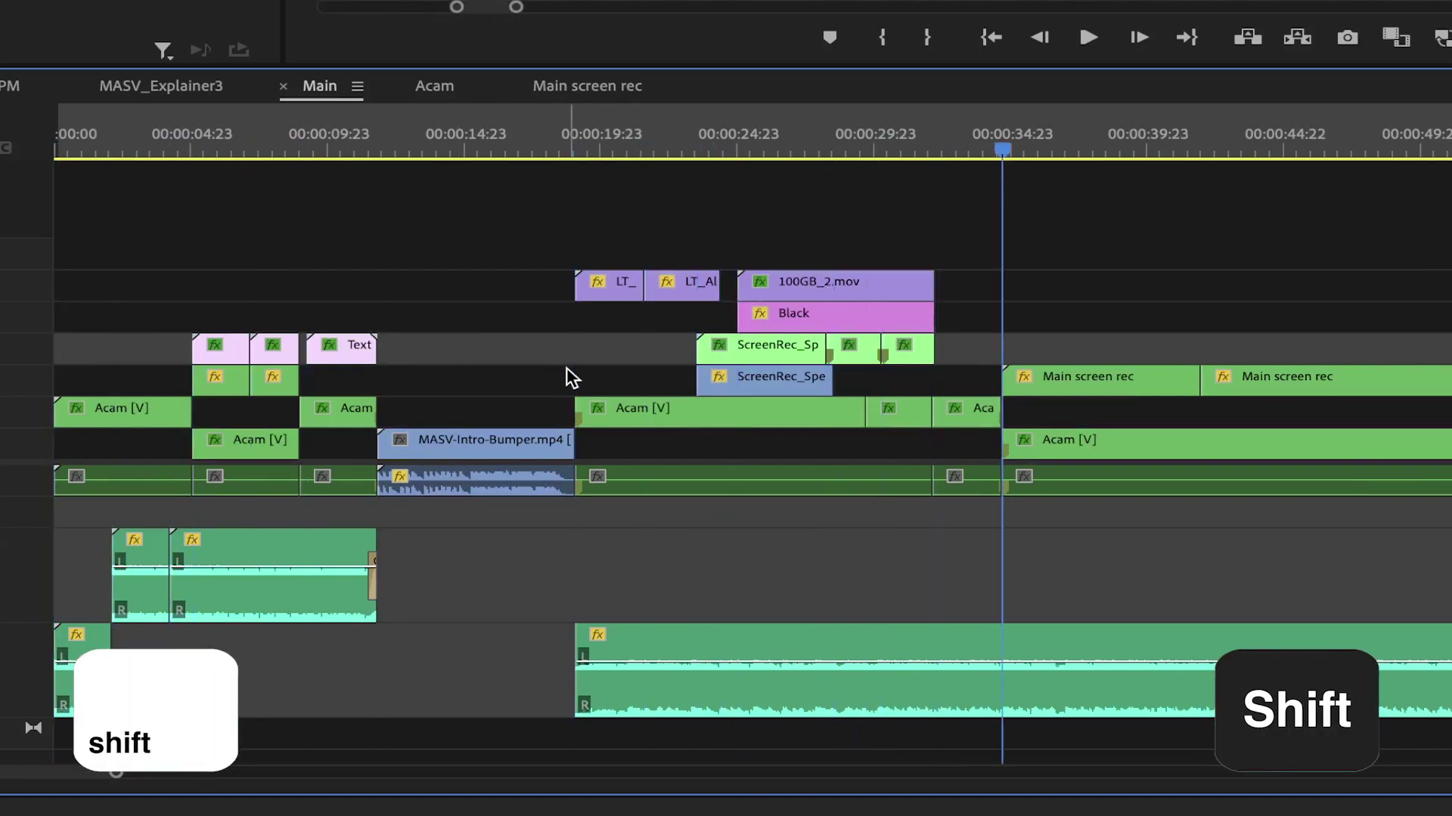
{"action": "key", "text": "shift+Up"}
{"action": "key", "text": "shift+Up"}
{"action": "key", "text": "shift+Up"}
{"action": "key", "text": "shift+Up"}
{"action": "key", "text": "shift+Up"}
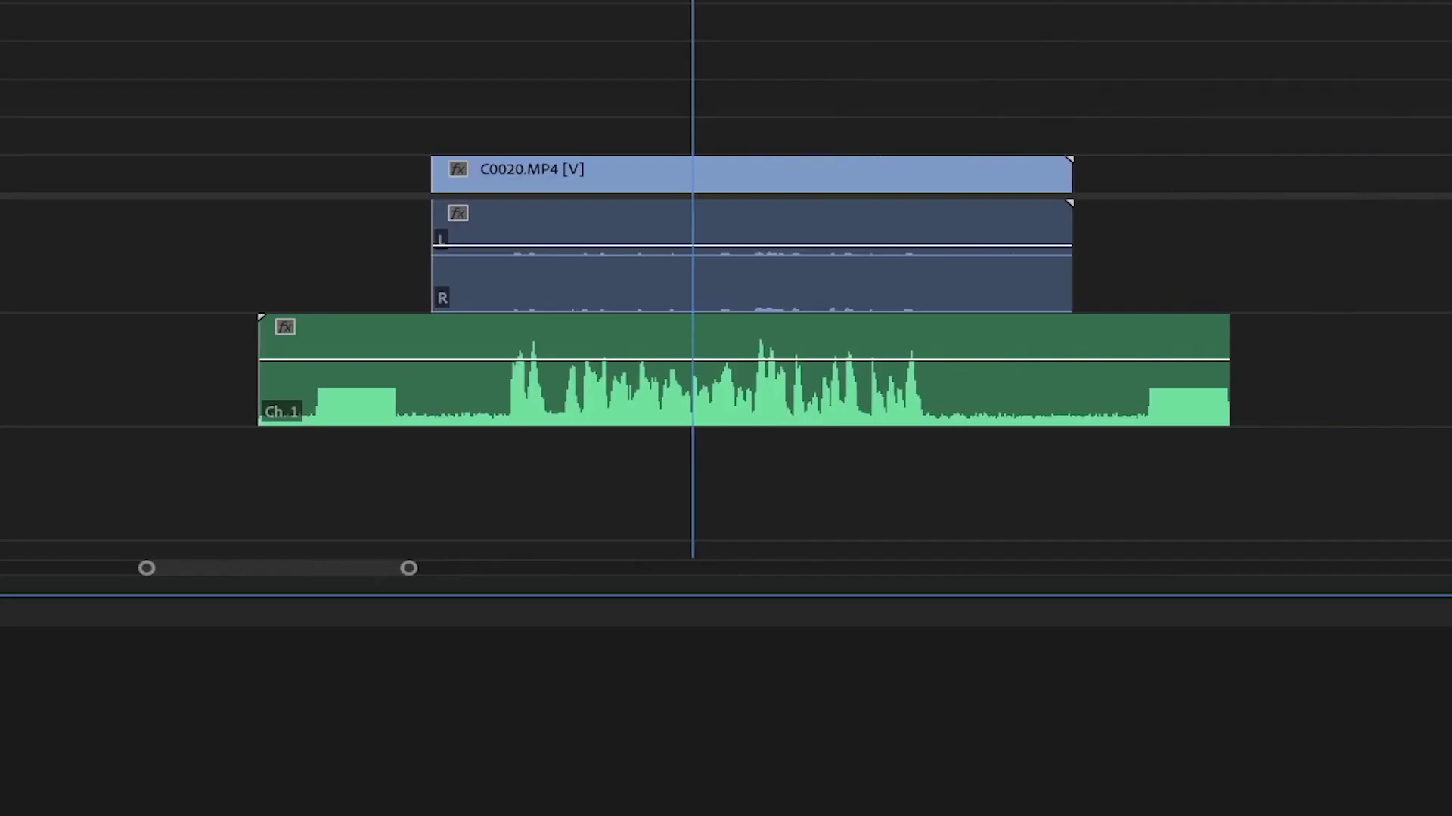
Try selecting the C0020.MP4 video alone, its audio alone, and both linked clips together.
{"action": "left_click", "coordinate": [897, 259]}
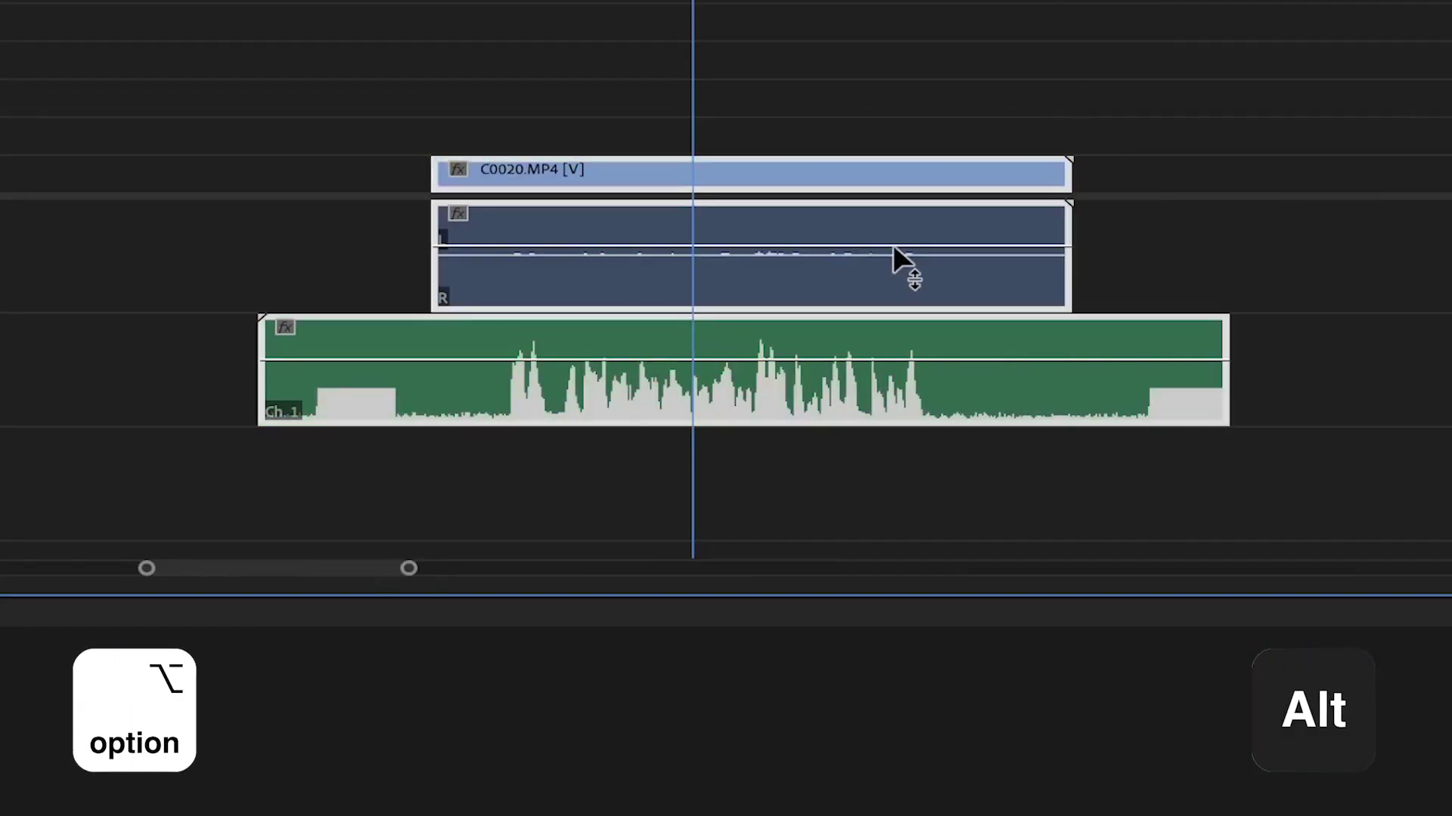
{"action": "left_click", "coordinate": [927, 189], "text": "alt"}
{"action": "left_click", "coordinate": [1119, 256]}
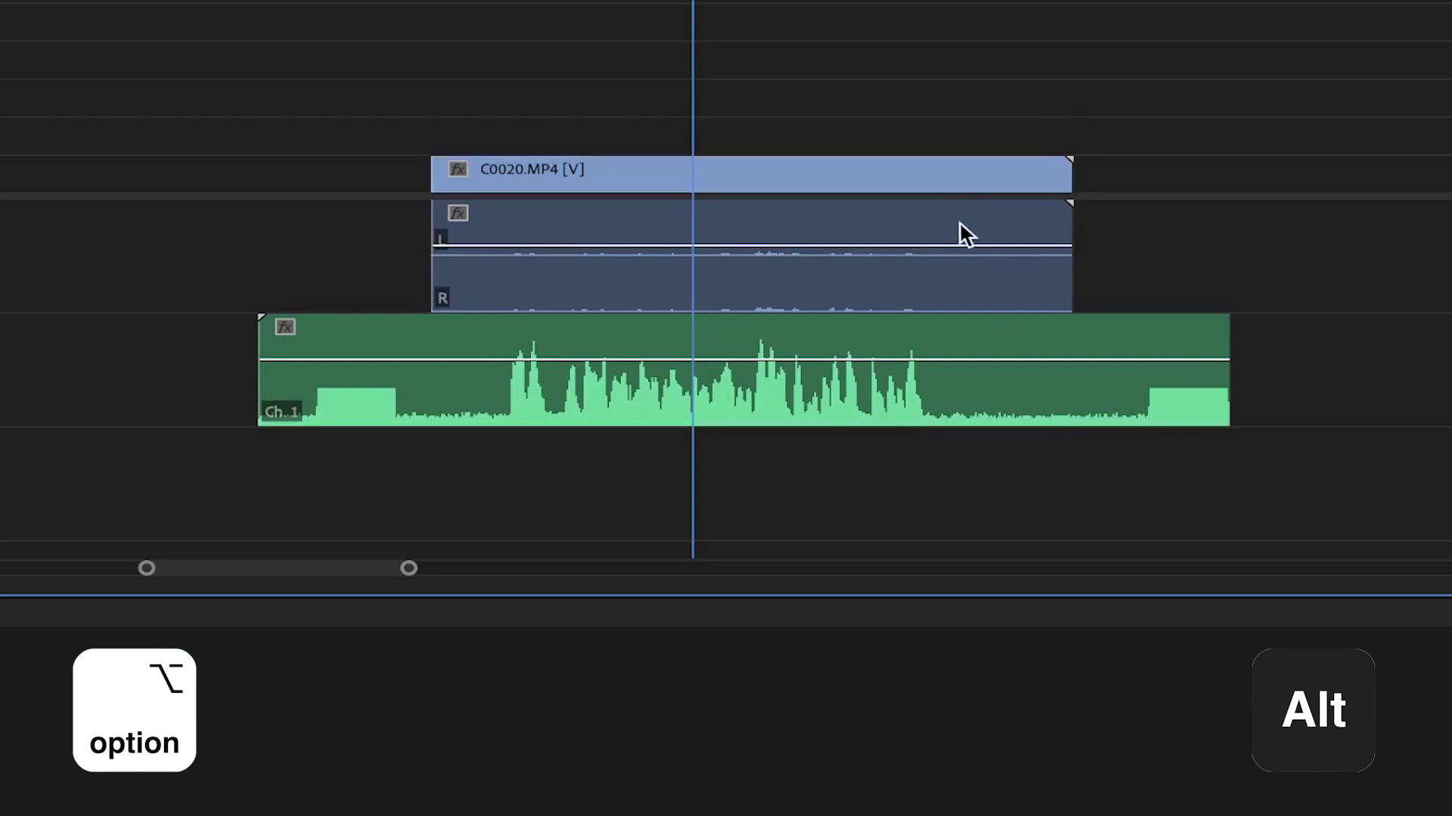
{"action": "left_click", "coordinate": [1009, 360]}
{"action": "left_click", "coordinate": [1225, 275]}
{"action": "left_click", "coordinate": [992, 295]}
{"action": "left_click", "coordinate": [1191, 262]}
{"action": "left_click", "coordinate": [1004, 187]}
Drag the C0020.MP4 video up a track and later, and its audio earlier.
{"action": "left_click", "coordinate": [938, 175], "text": "alt"}
{"action": "left_click_drag", "start_coordinate": [938, 175], "coordinate": [1224, 146]}
{"action": "left_click", "coordinate": [965, 372]}
{"action": "left_click_drag", "start_coordinate": [965, 373], "coordinate": [635, 372]}
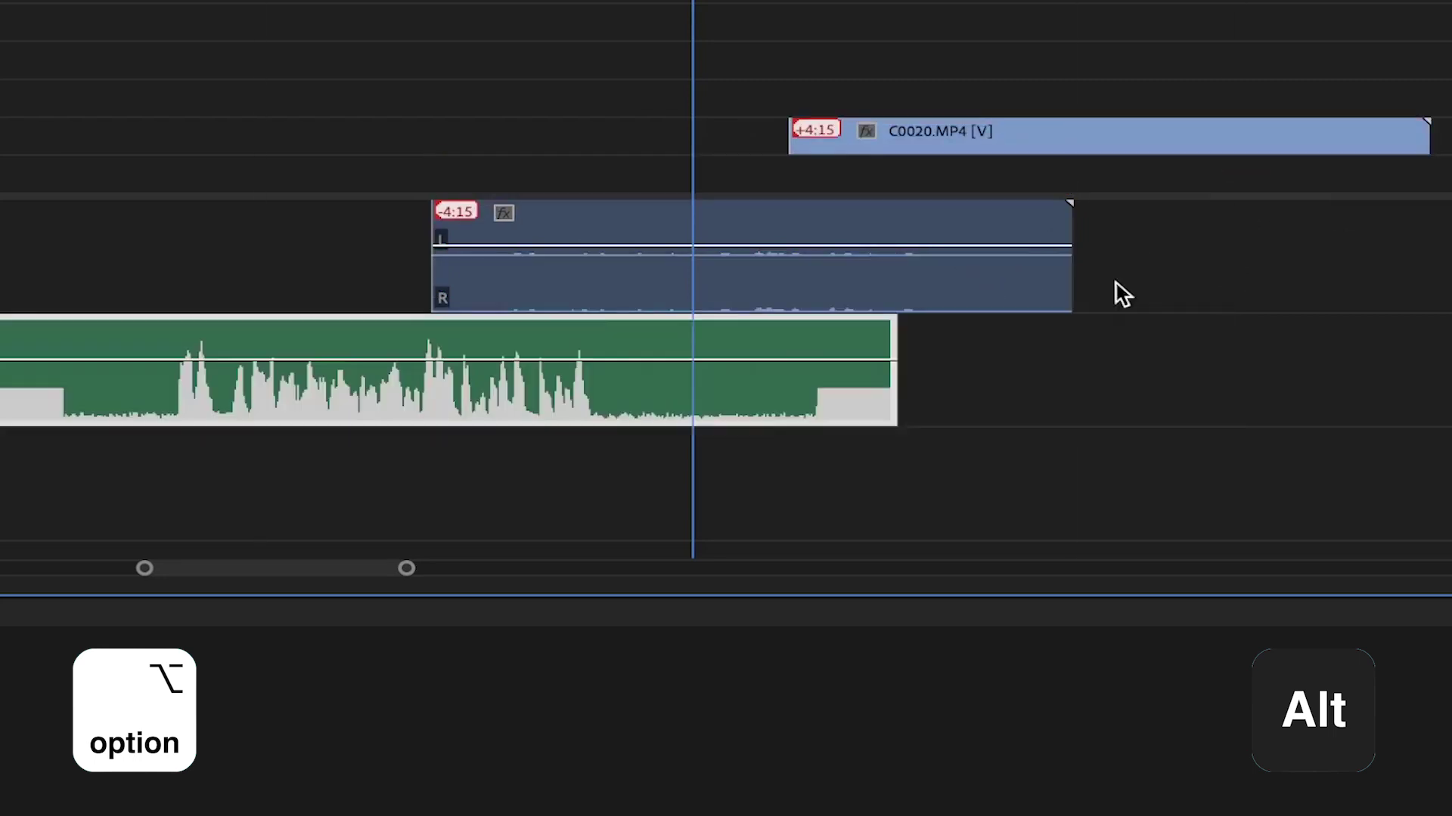